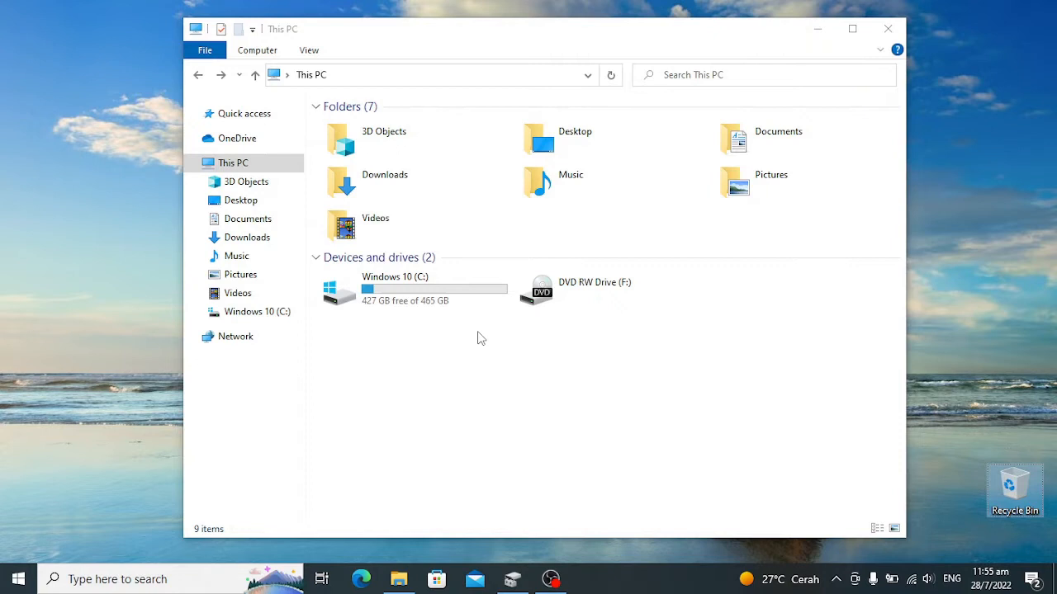
# Step: Close the already running Disk Management window, reopen Disk Management and move it aside over the This PC window
pyautogui.click(512, 578)
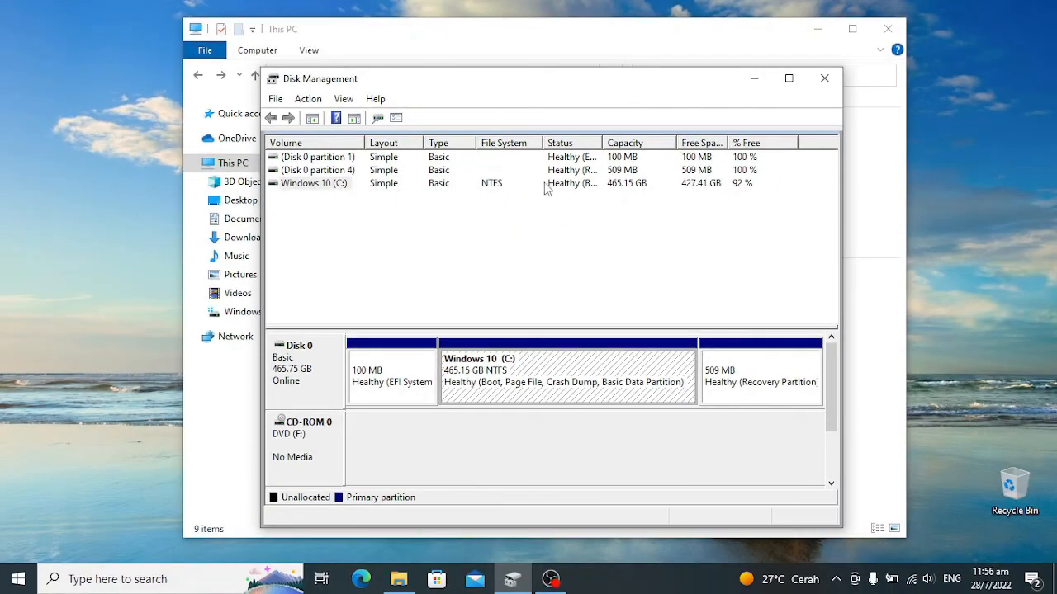
pyautogui.click(823, 79)
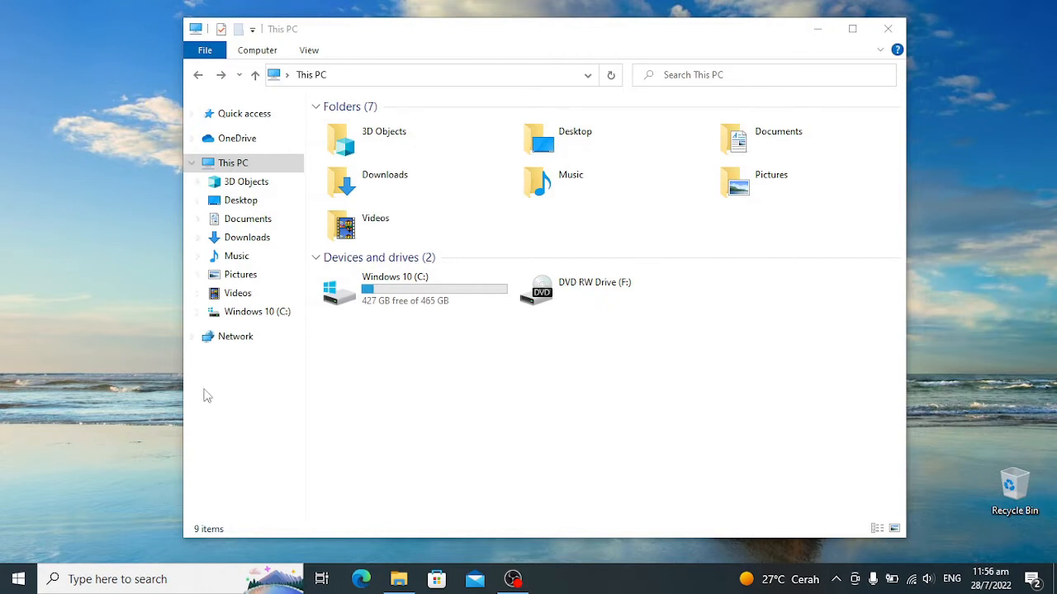
pyautogui.rightClick(33, 581)
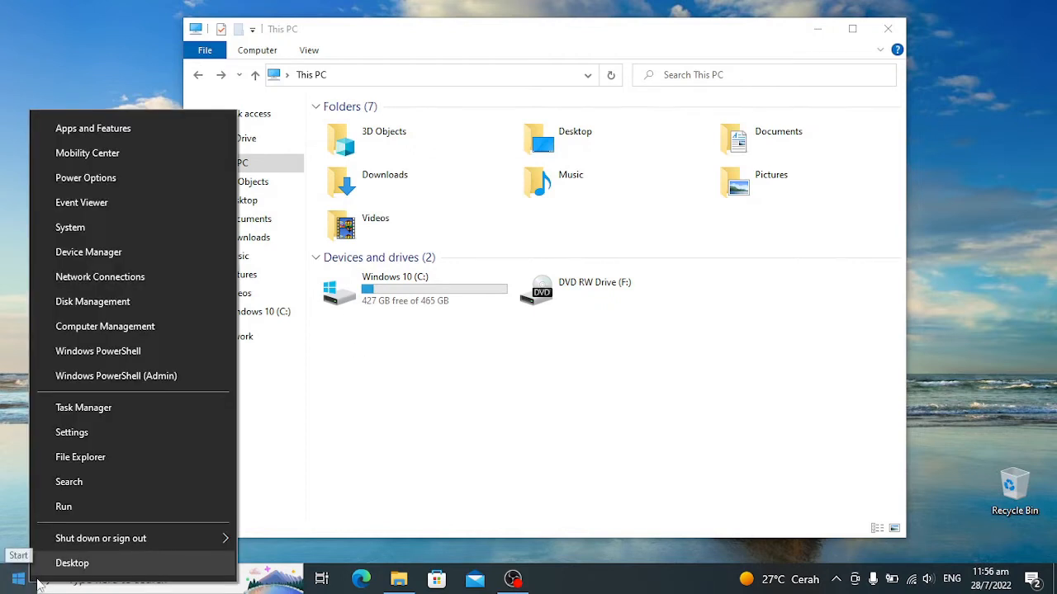
pyautogui.click(130, 302)
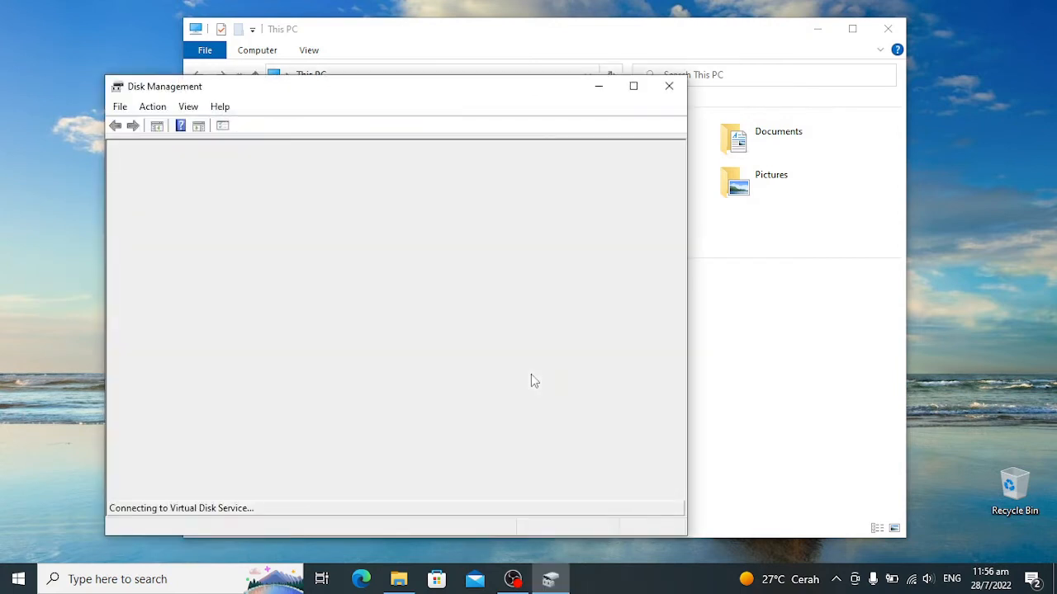
pyautogui.moveTo(434, 93); pyautogui.dragTo(734, 90)
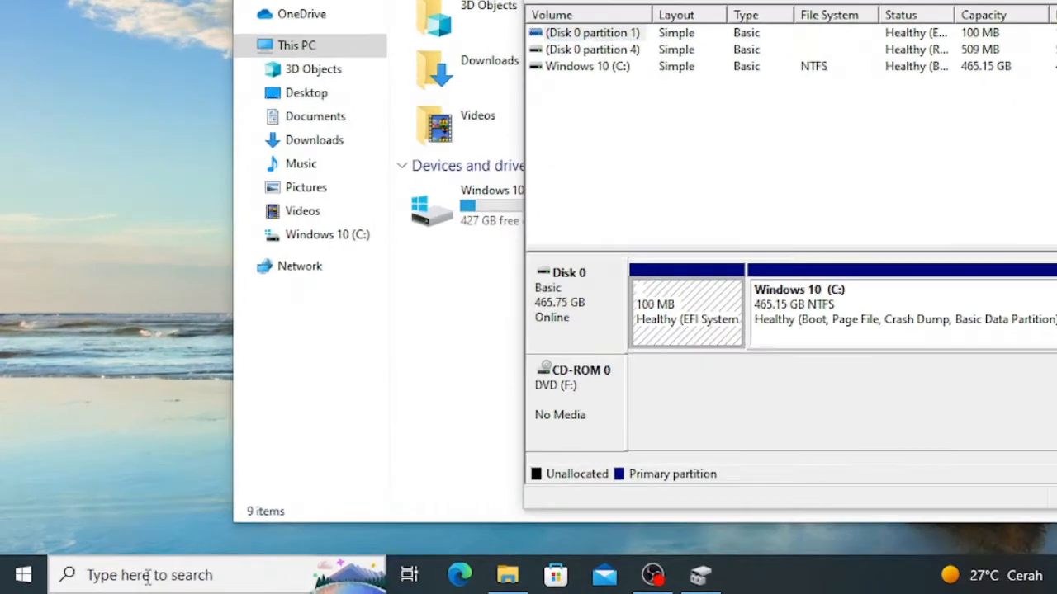
# Step: Search for "compmg", view the Disk Management section in Computer Management, and close that console
pyautogui.click(149, 575)
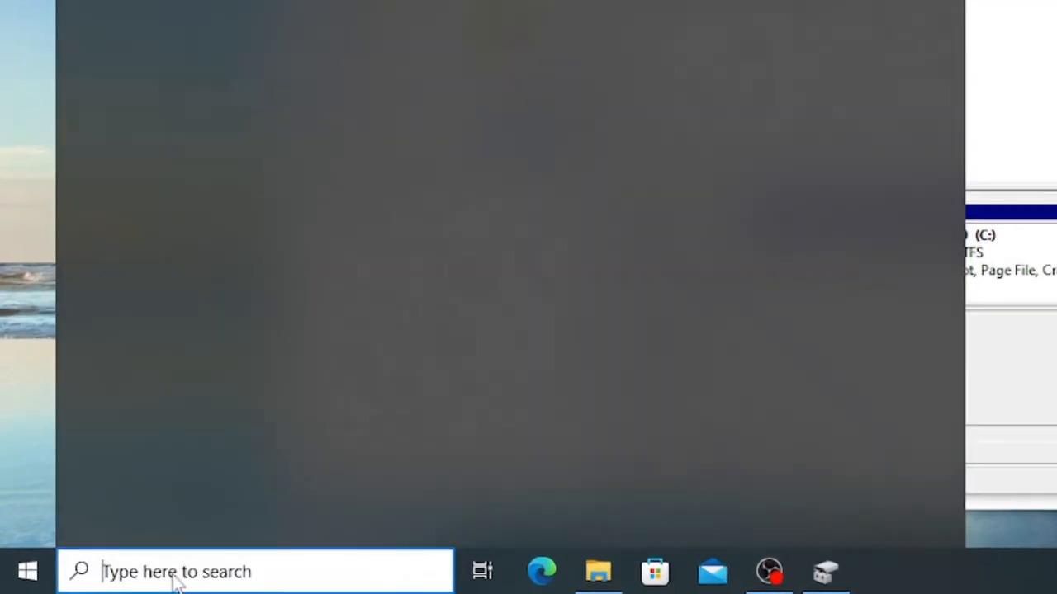
pyautogui.write('compmg')
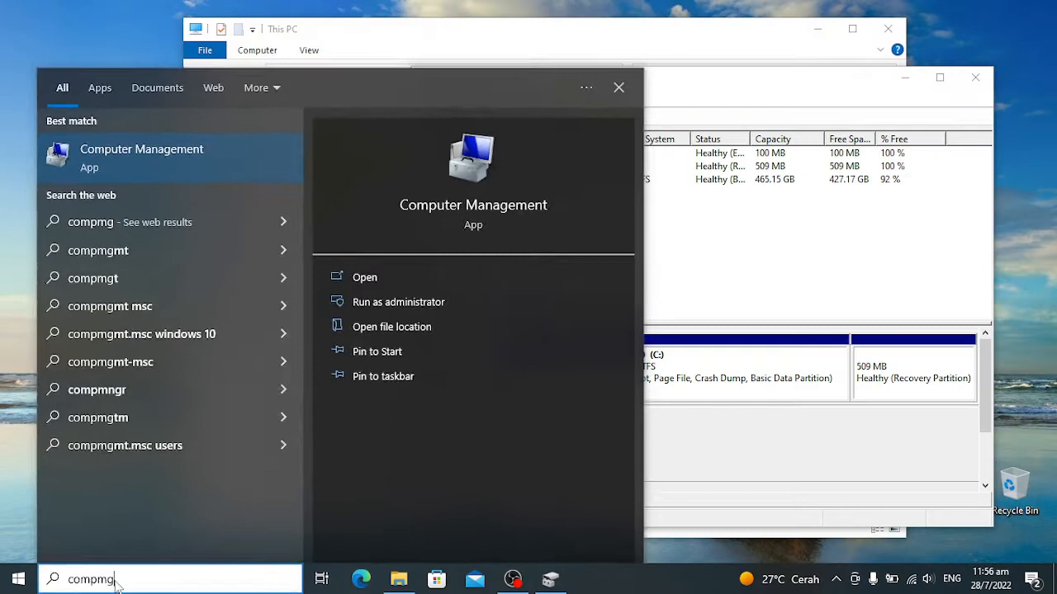
pyautogui.press('Return')
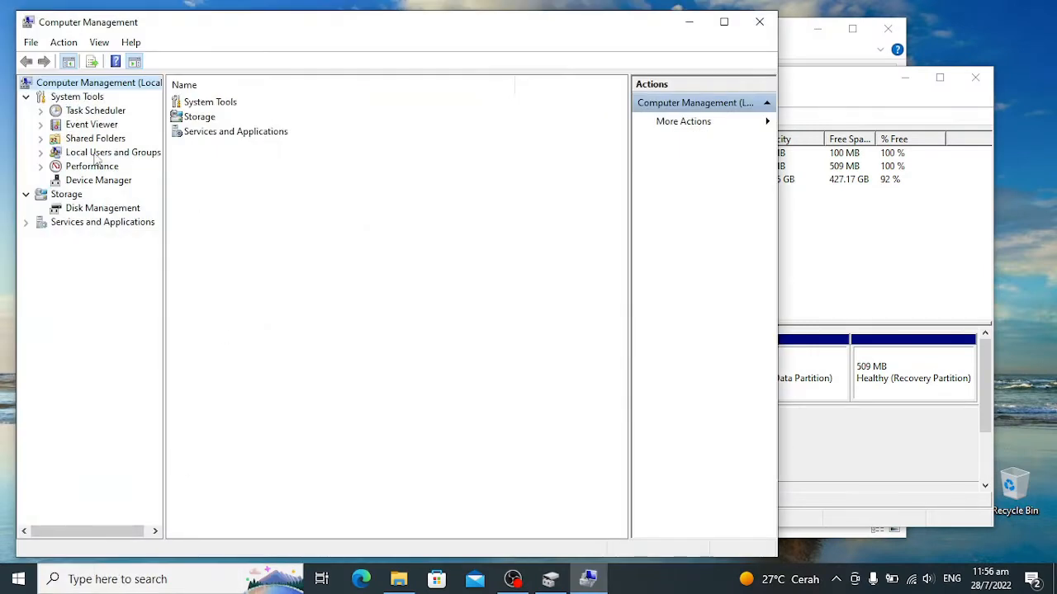
pyautogui.click(111, 208)
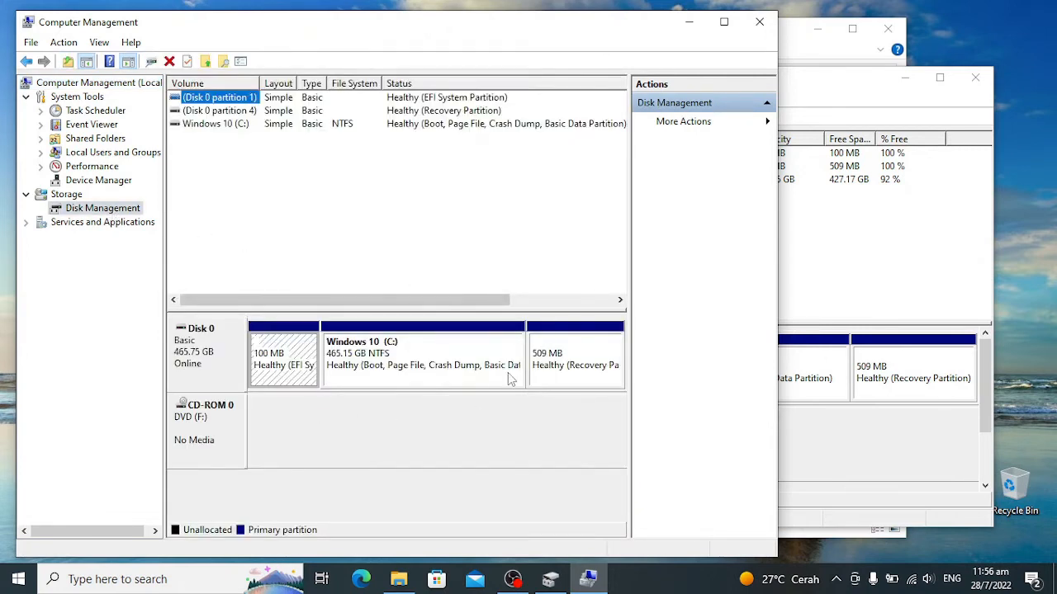
pyautogui.click(849, 112)
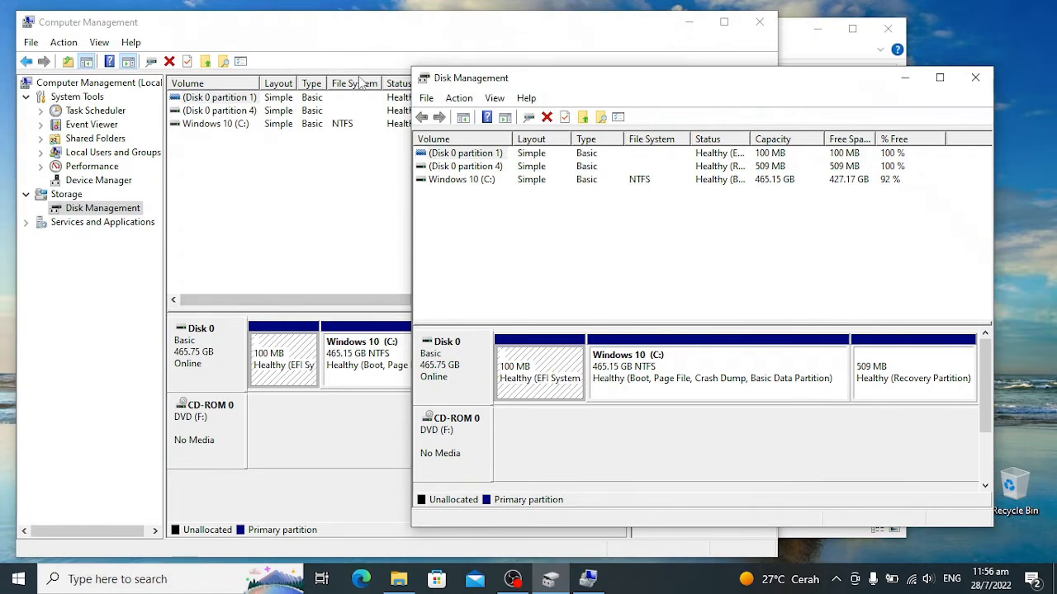
pyautogui.click(371, 46)
pyautogui.click(724, 22)
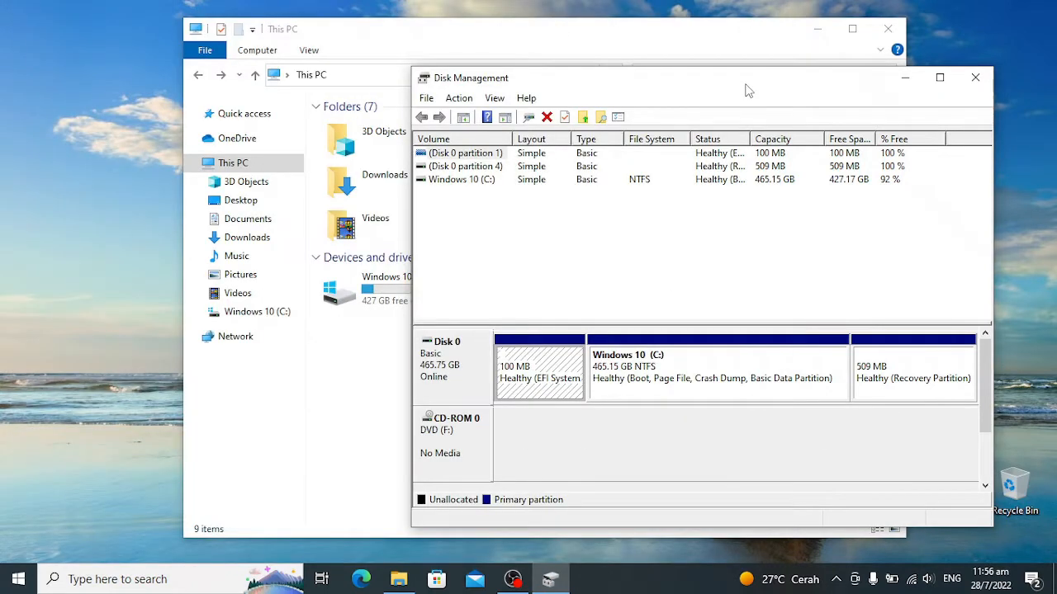
# Step: Reposition the Disk Management window, check the drives listed in This PC, and return to Disk Management
pyautogui.moveTo(746, 80); pyautogui.dragTo(584, 76)
pyautogui.click(578, 39)
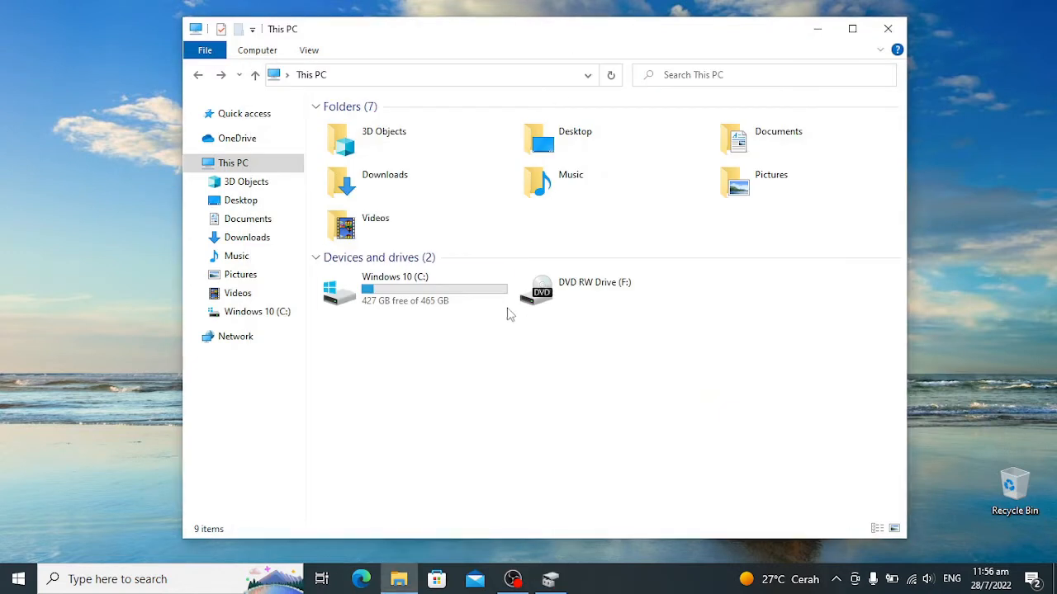
pyautogui.click(550, 578)
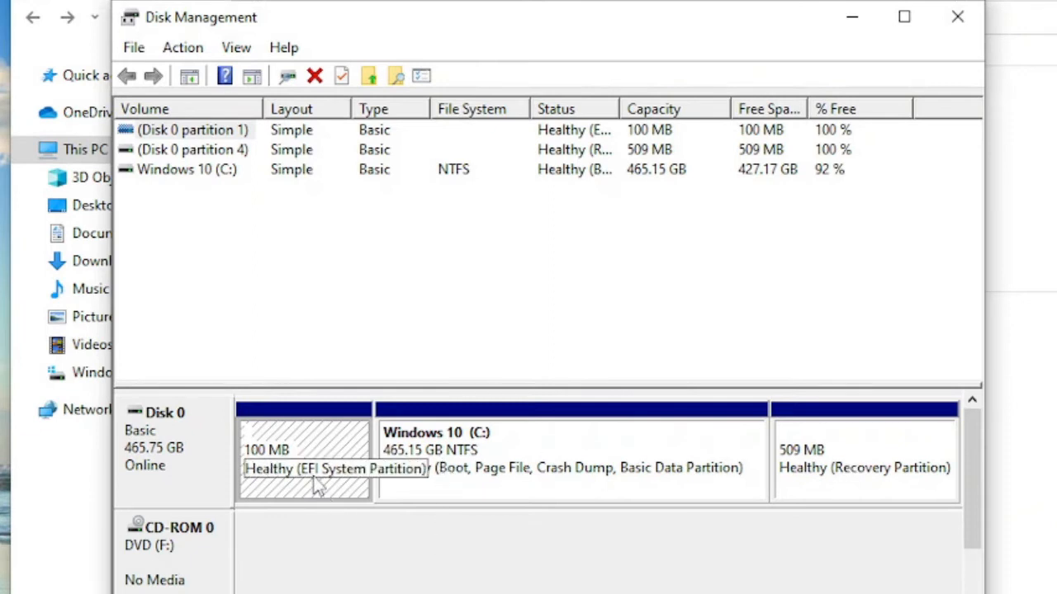
# Step: Check which actions are available for the 509 MB recovery partition and the 100 MB EFI system partition on Disk 0
pyautogui.click(945, 475)
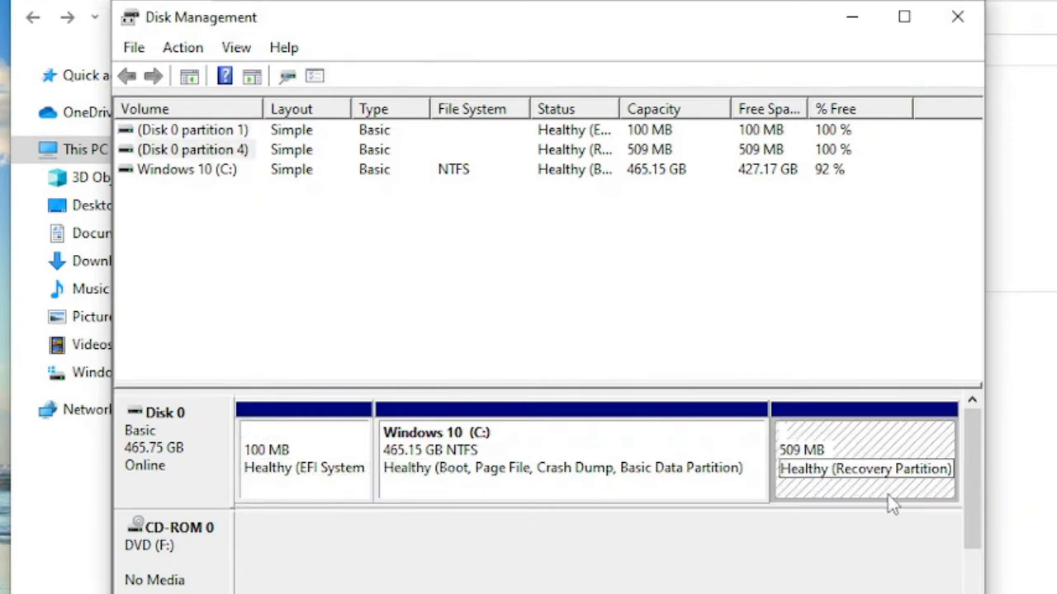
pyautogui.rightClick(854, 451)
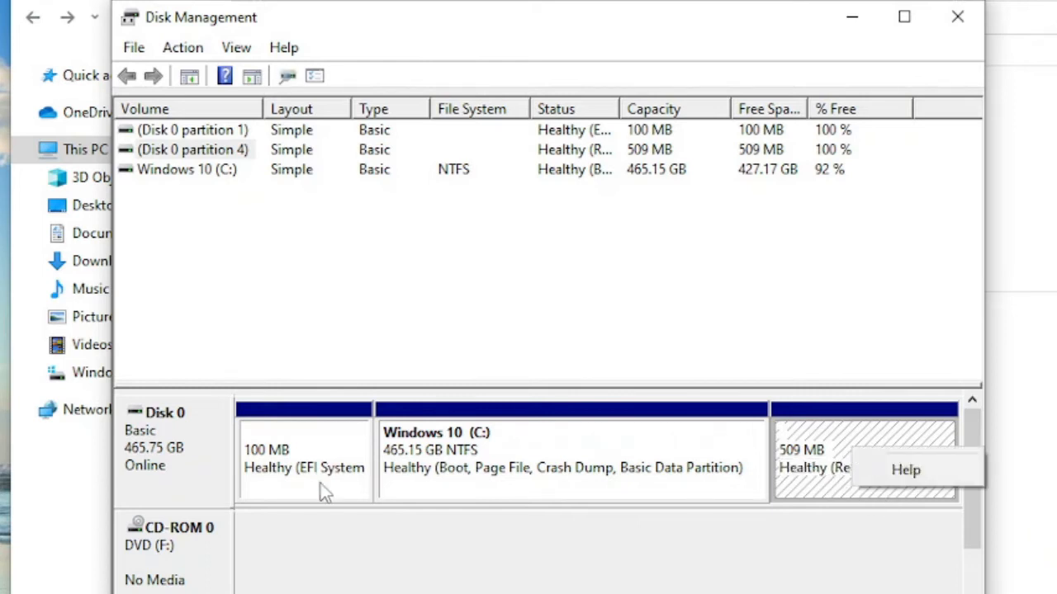
pyautogui.click(297, 457)
pyautogui.rightClick(294, 452)
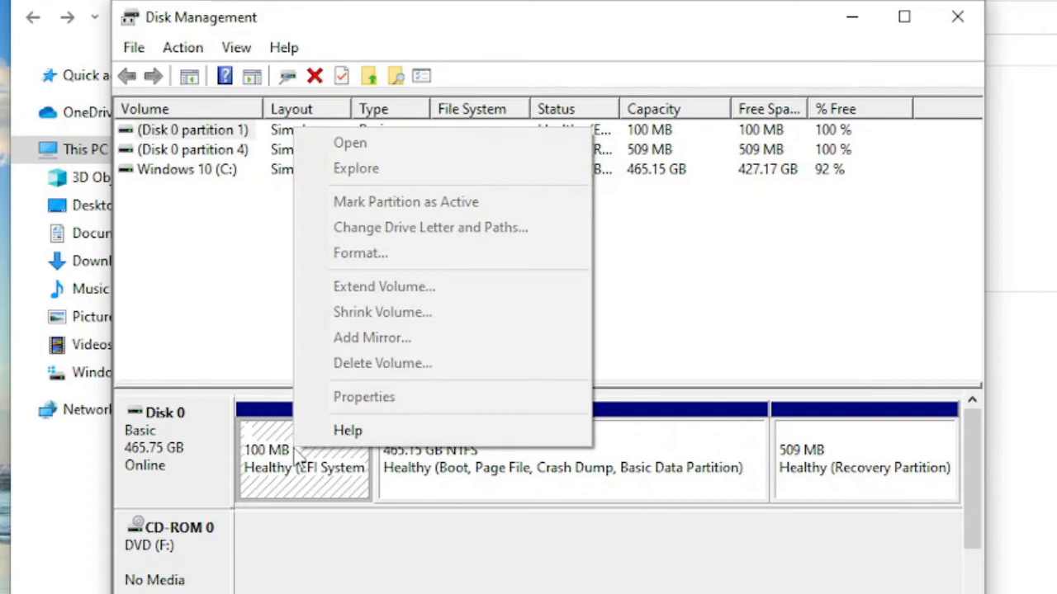
pyautogui.click(297, 463)
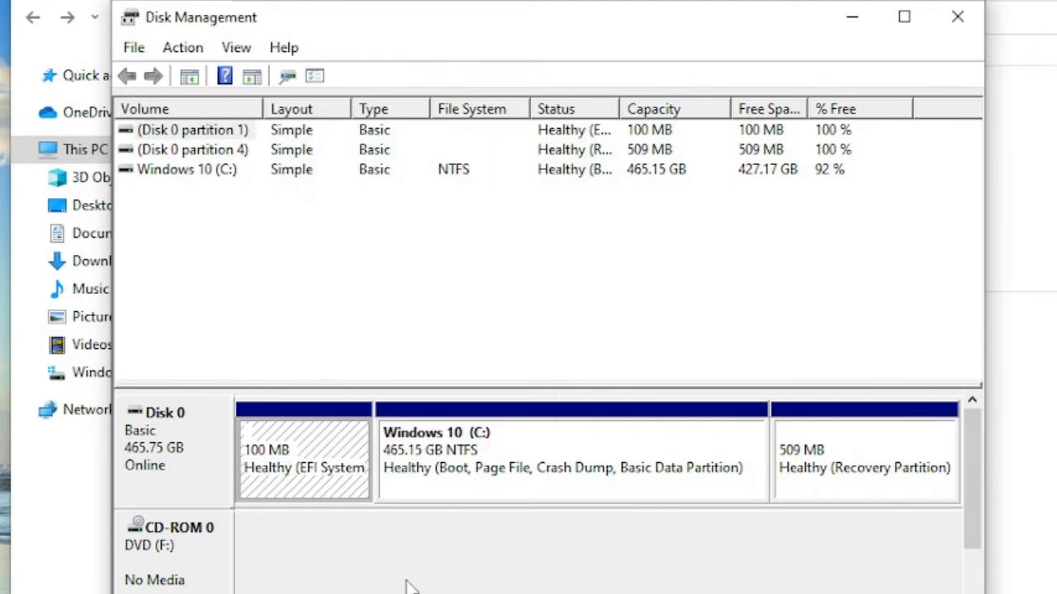
# Step: Shrink the Windows 10 (C:) volume by 353431 MB
pyautogui.rightClick(531, 475)
pyautogui.click(596, 331)
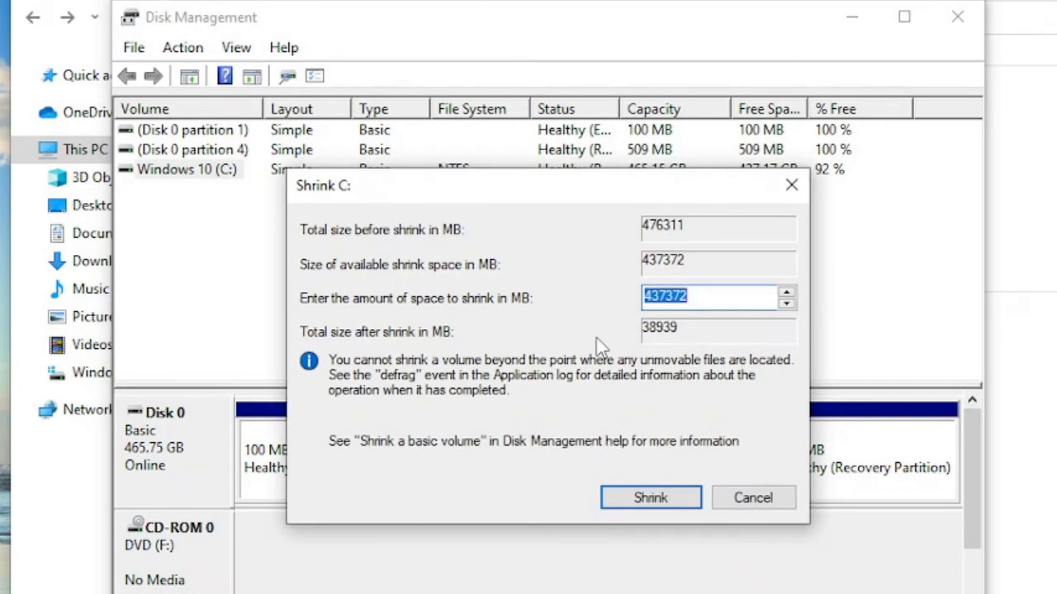
pyautogui.moveTo(712, 297); pyautogui.dragTo(551, 297)
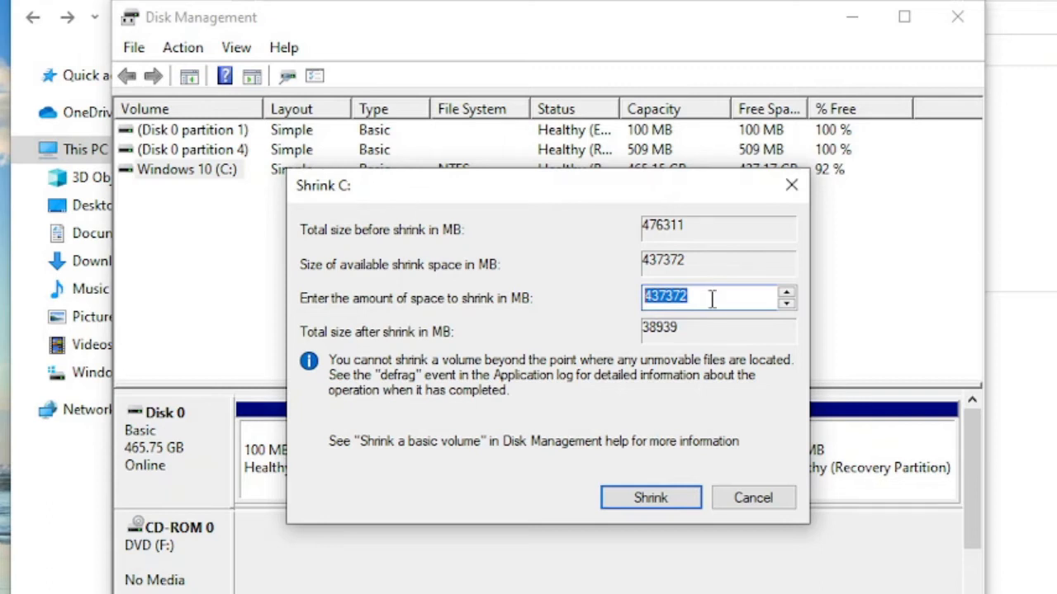
pyautogui.moveTo(712, 300); pyautogui.dragTo(588, 297)
pyautogui.write('353431')
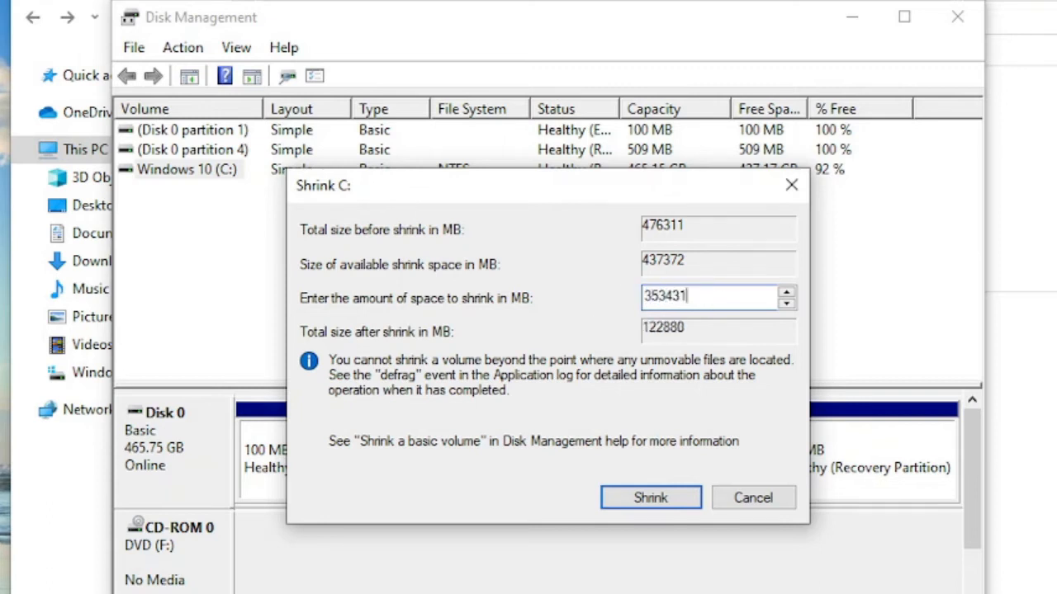
pyautogui.click(670, 500)
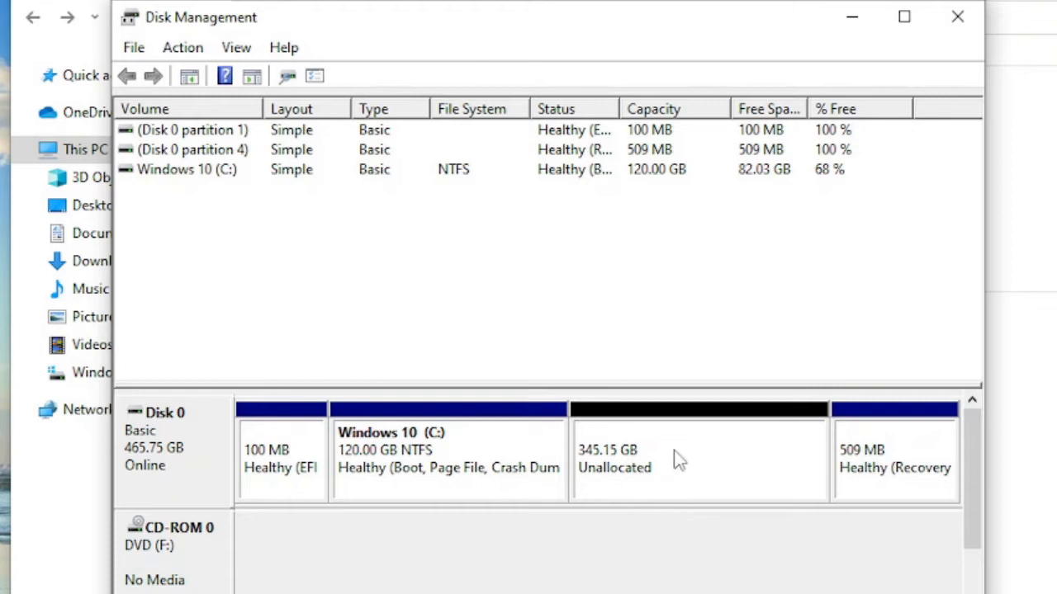
# Step: Start a new simple volume in the unallocated space on Disk 0 and set its size to 204800 MB
pyautogui.click(676, 464)
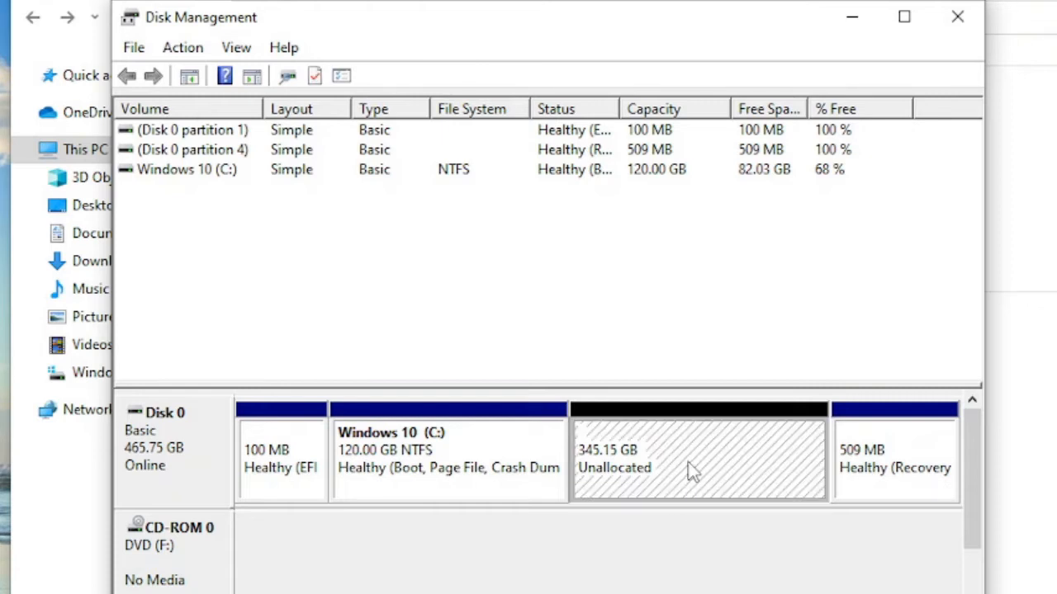
pyautogui.rightClick(692, 471)
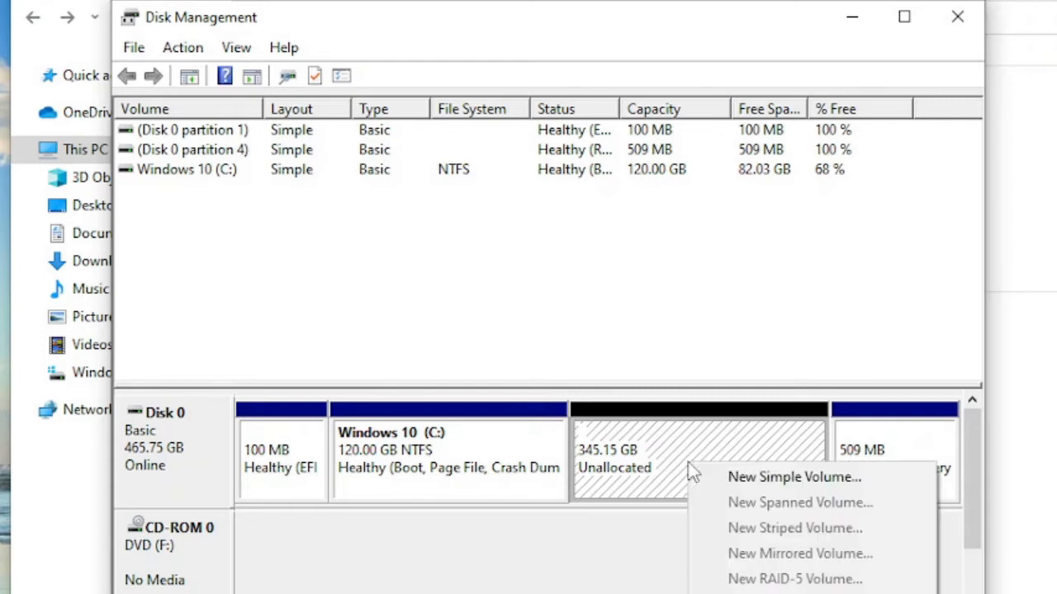
pyautogui.click(737, 479)
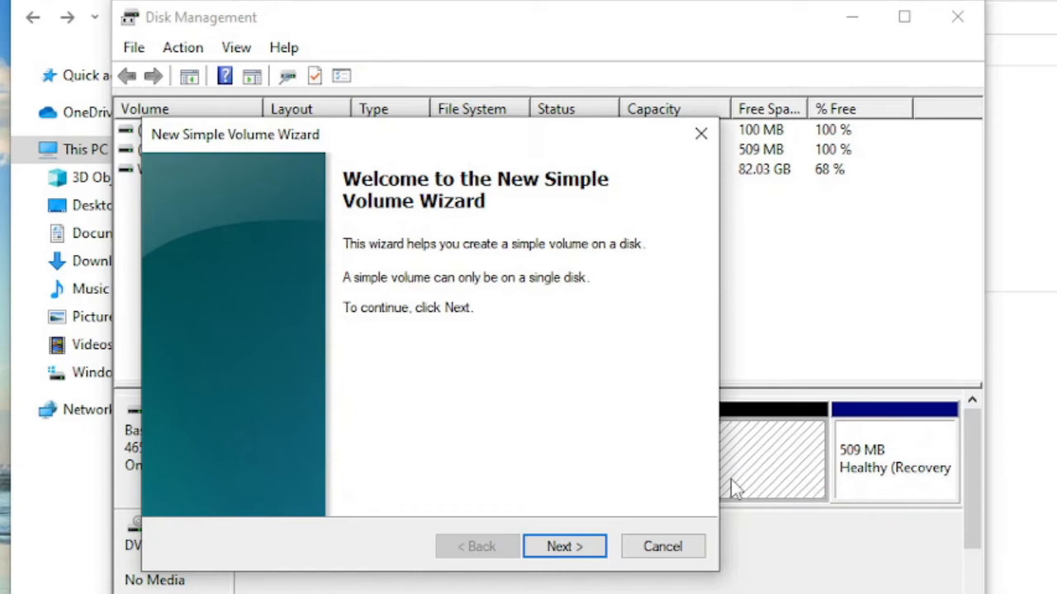
pyautogui.click(553, 547)
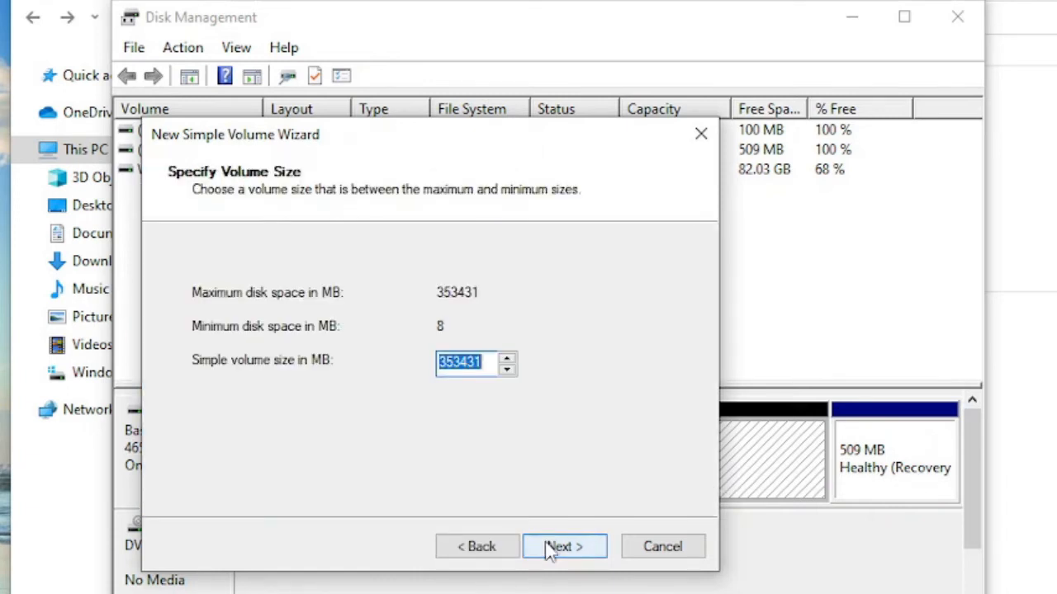
pyautogui.click(484, 364)
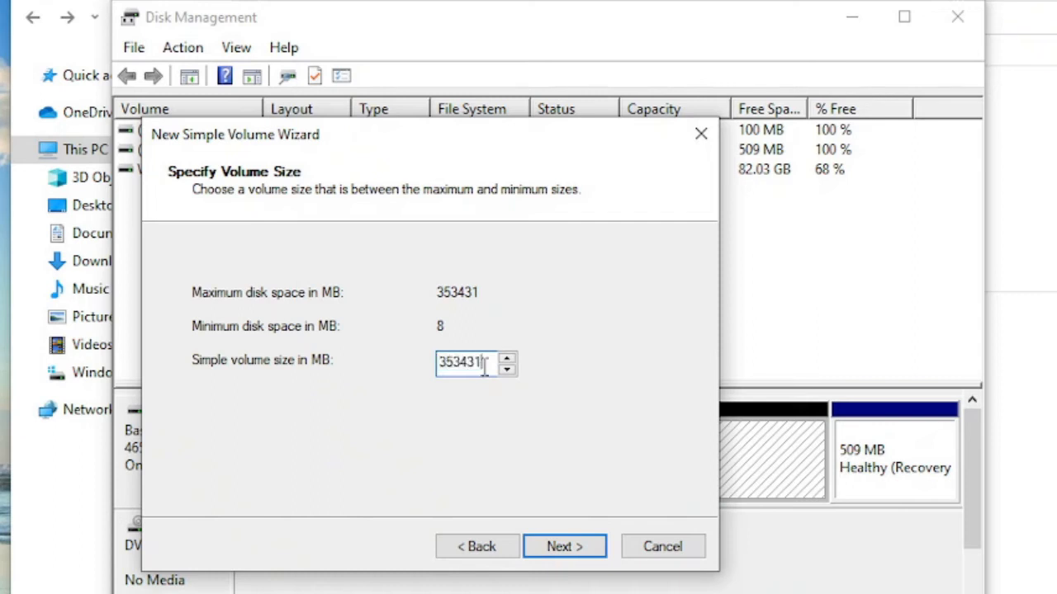
pyautogui.moveTo(484, 364); pyautogui.dragTo(405, 363)
pyautogui.moveTo(488, 363); pyautogui.dragTo(415, 370)
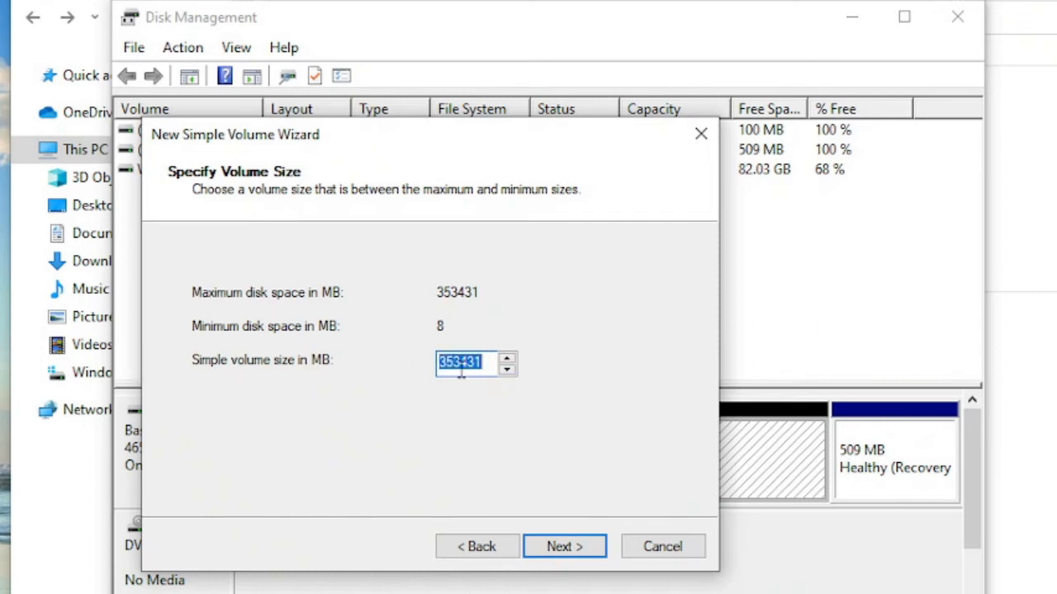
pyautogui.click(491, 364)
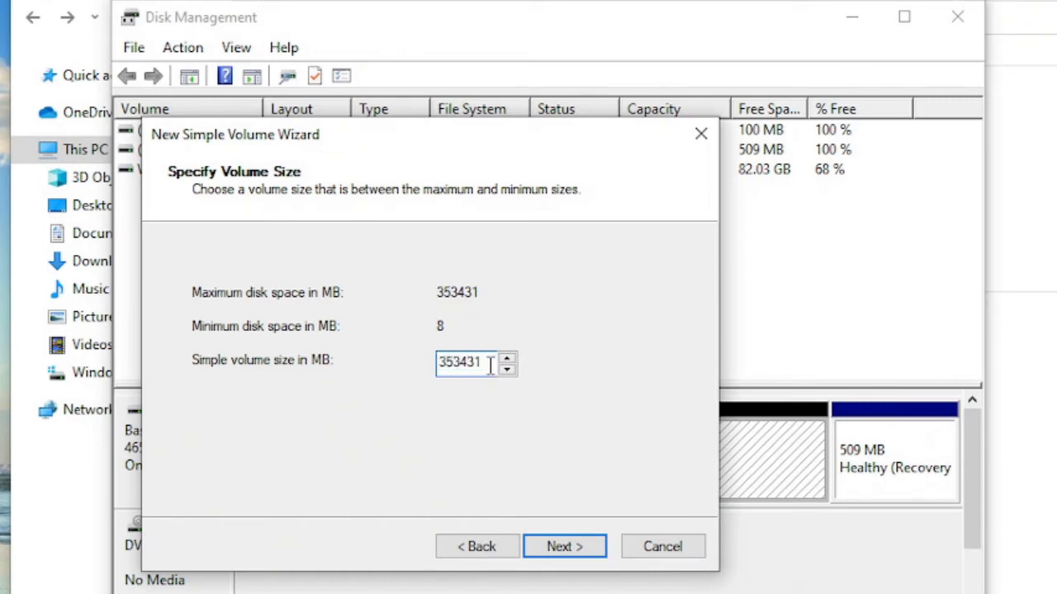
pyautogui.moveTo(486, 361); pyautogui.dragTo(401, 360)
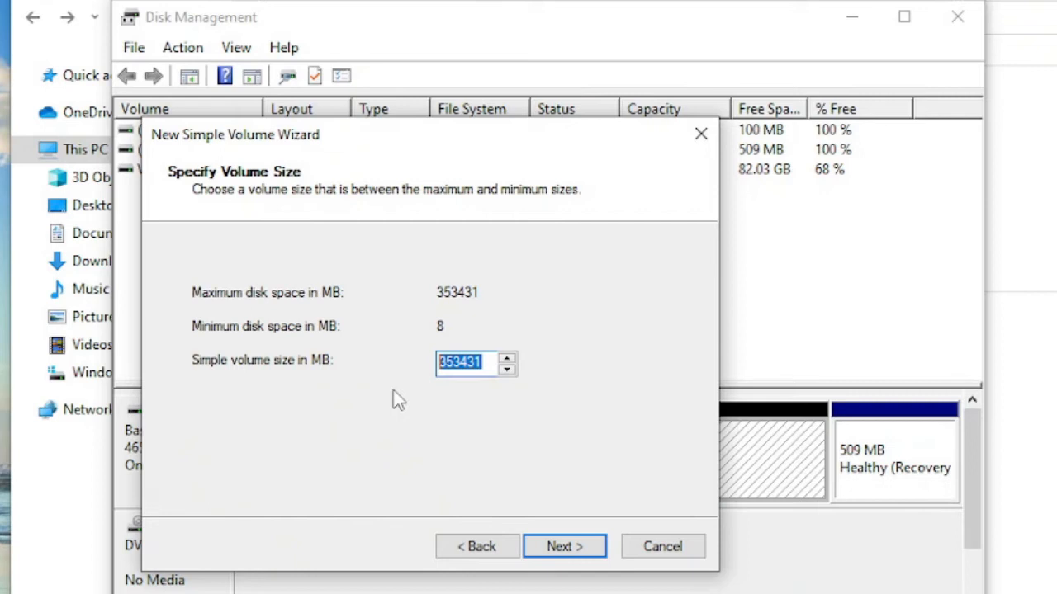
pyautogui.write('20')
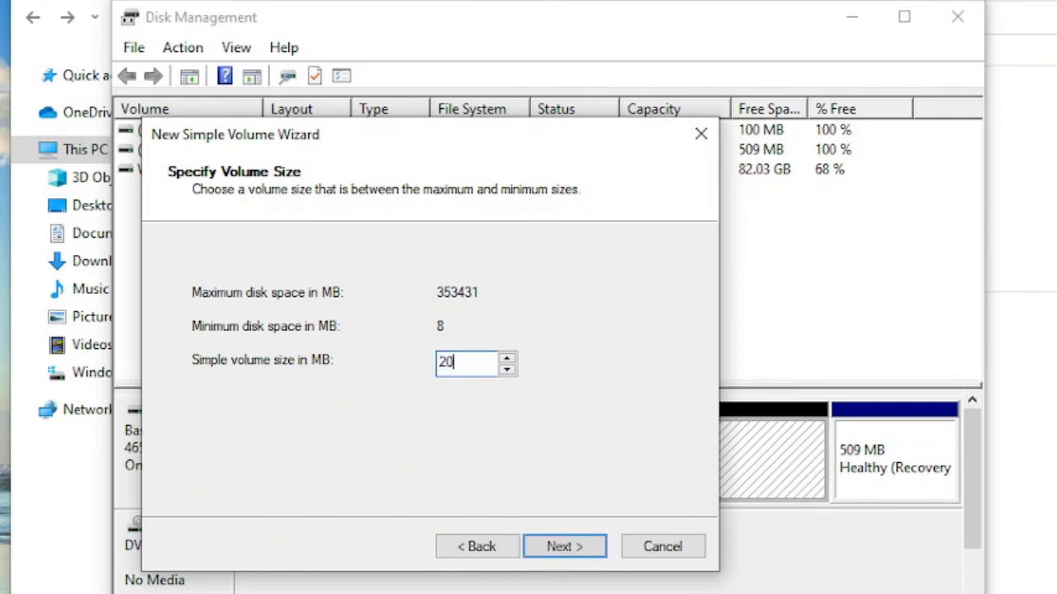
pyautogui.write('480')
pyautogui.press('BackSpace')
pyautogui.write('00')
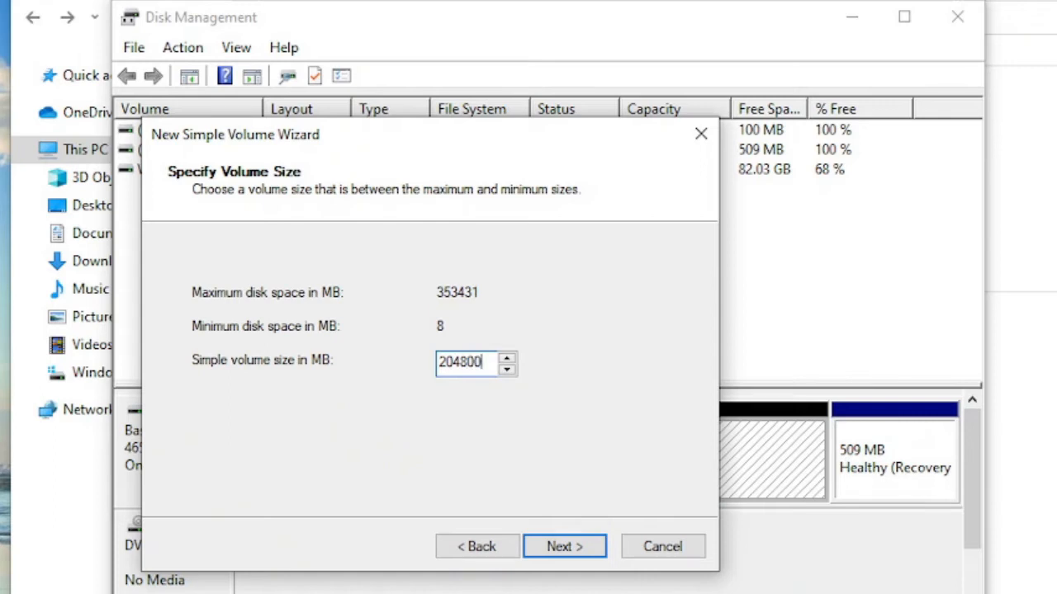
pyautogui.click(589, 547)
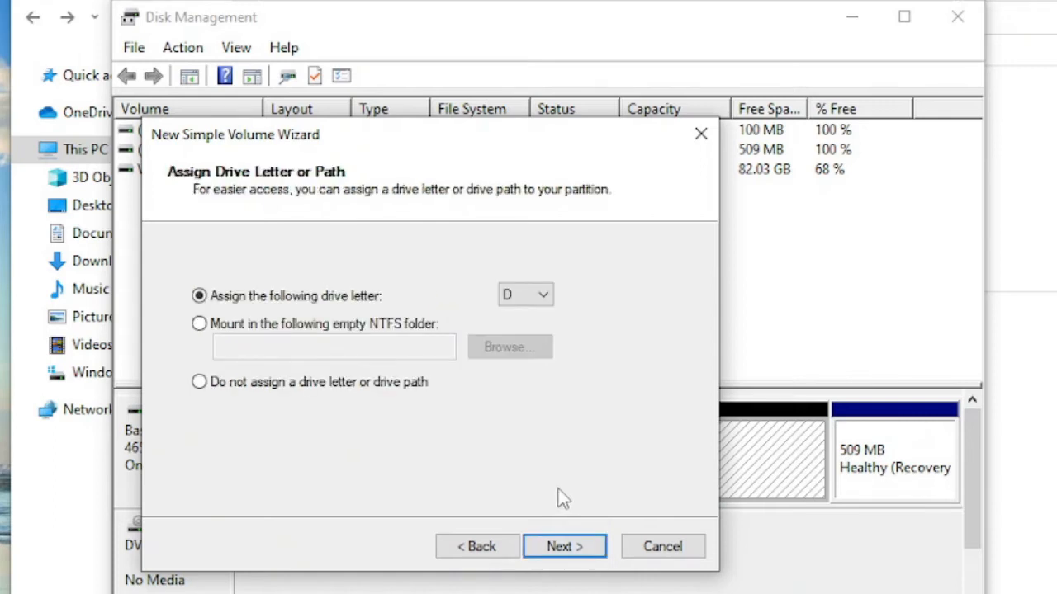
# Step: Assign drive letter D to the new volume and continue to its format settings
pyautogui.click(544, 297)
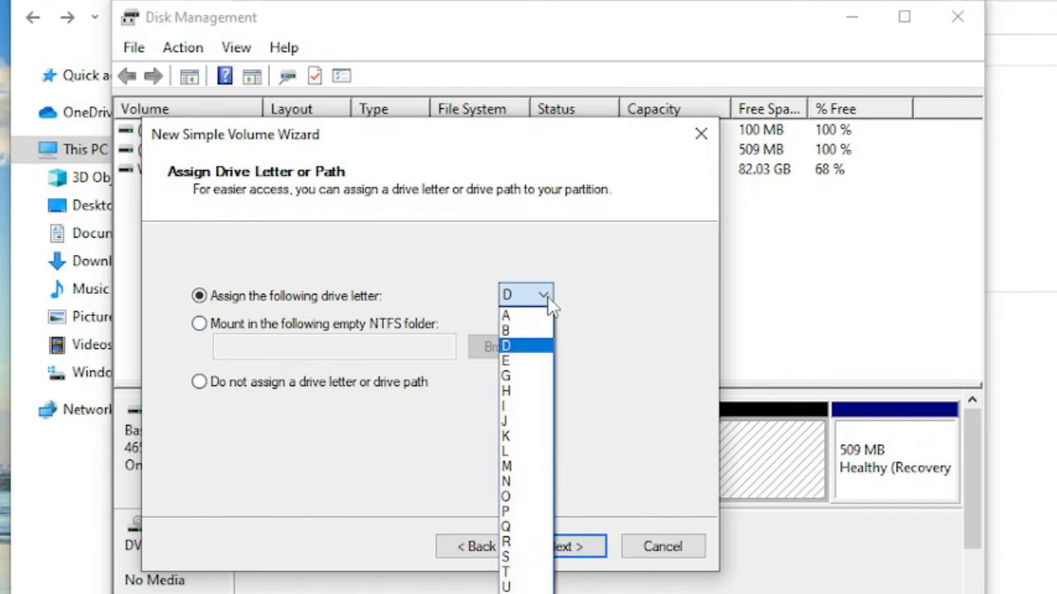
pyautogui.click(527, 347)
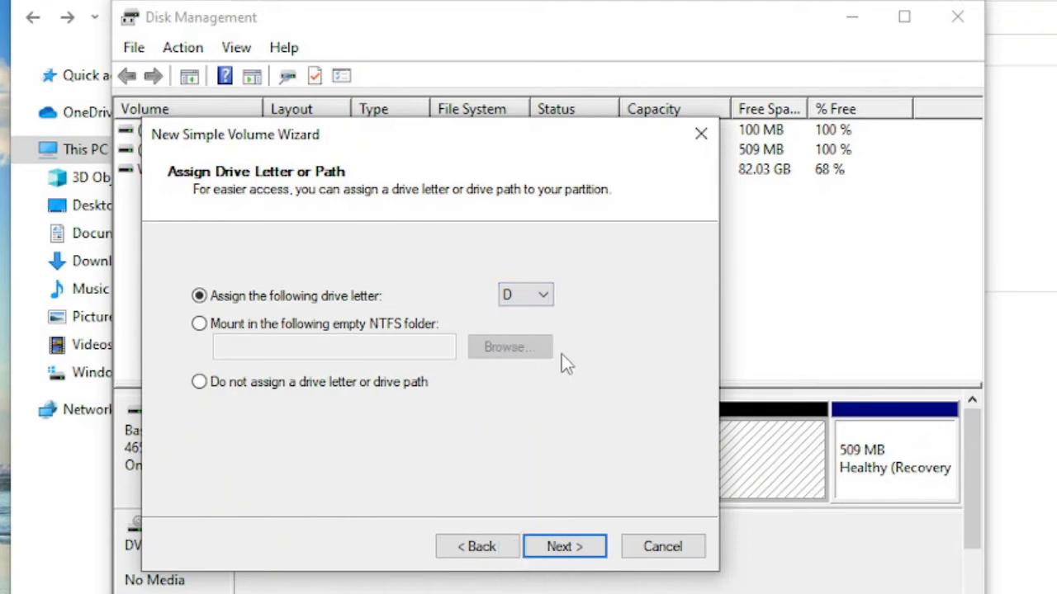
pyautogui.click(561, 546)
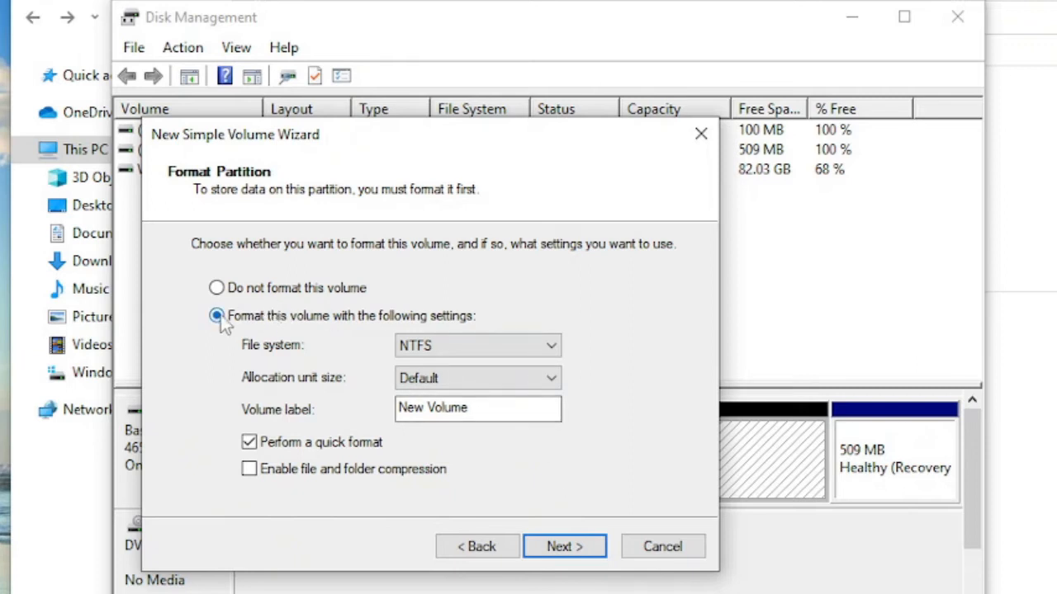
# Step: Keep NTFS as the file system, label the new volume WORK, and continue with a quick format
pyautogui.click(555, 351)
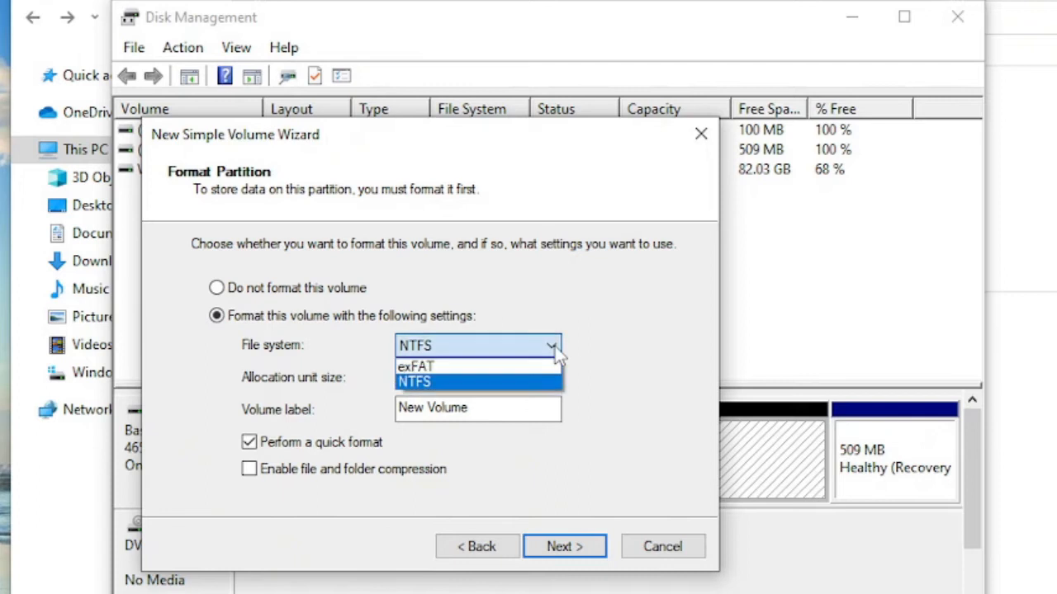
pyautogui.click(534, 338)
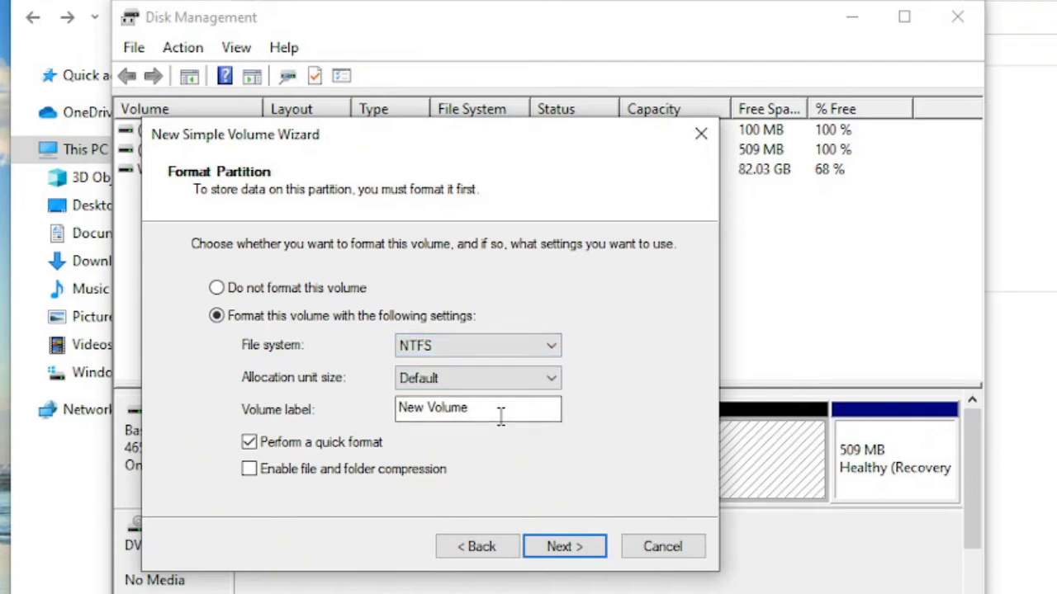
pyautogui.moveTo(500, 413); pyautogui.dragTo(312, 406)
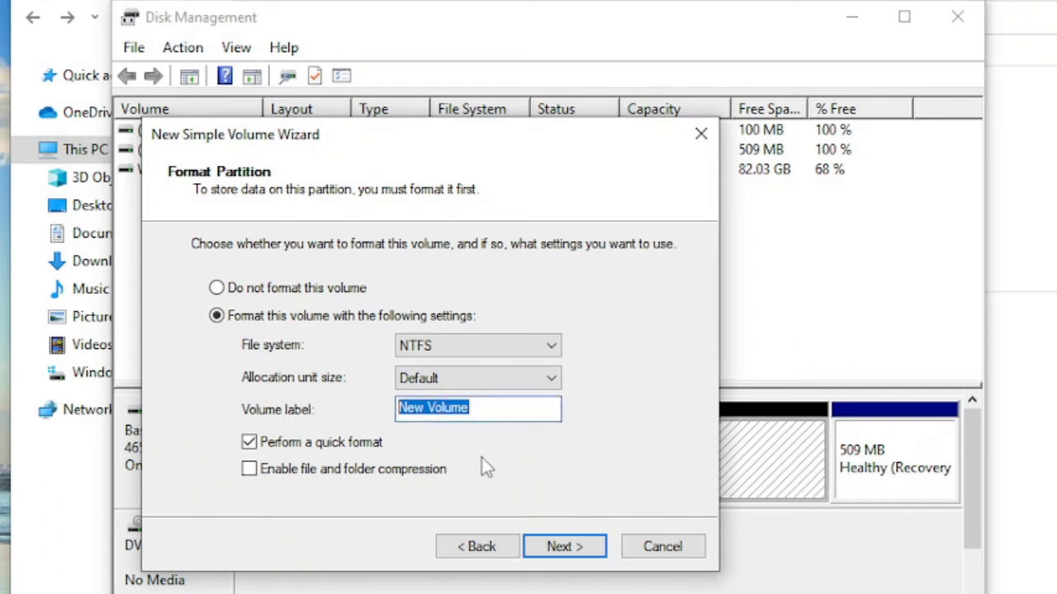
pyautogui.write('WORK')
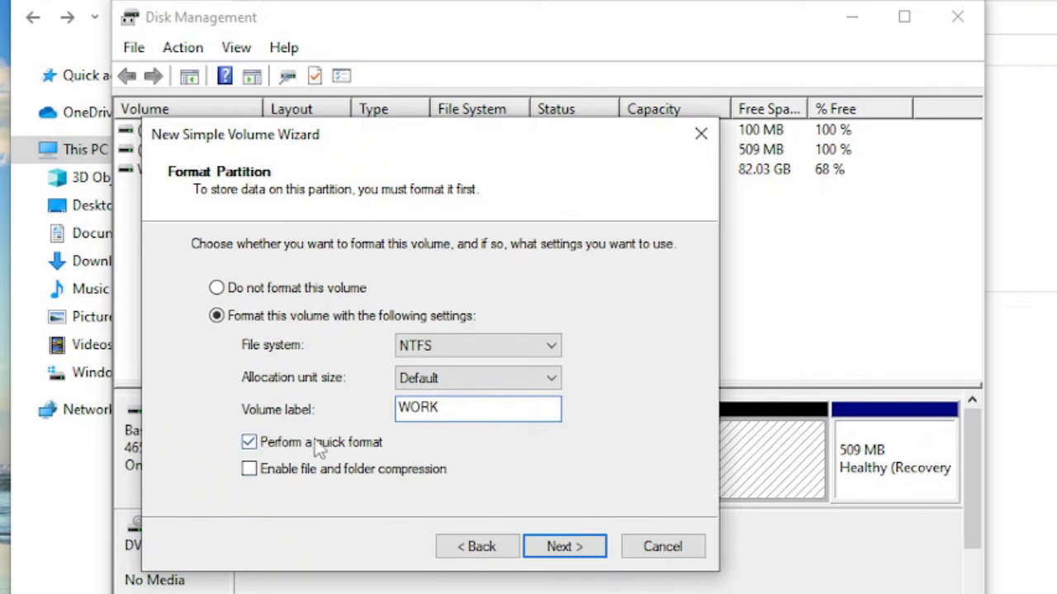
pyautogui.click(587, 552)
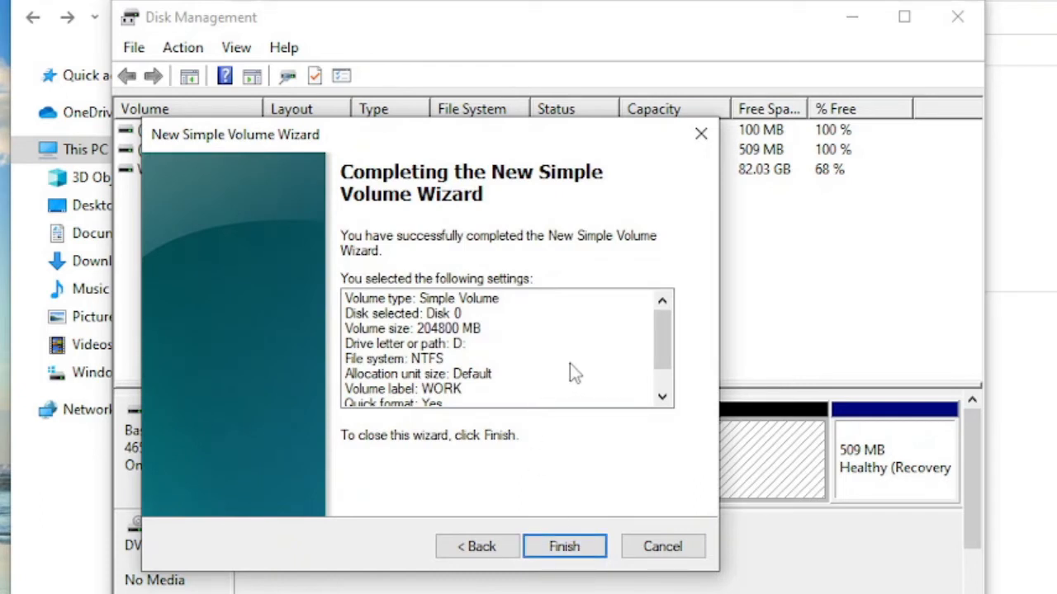
# Step: Review the summary of the new volume's settings and finish creating it
pyautogui.moveTo(669, 330); pyautogui.dragTo(667, 355)
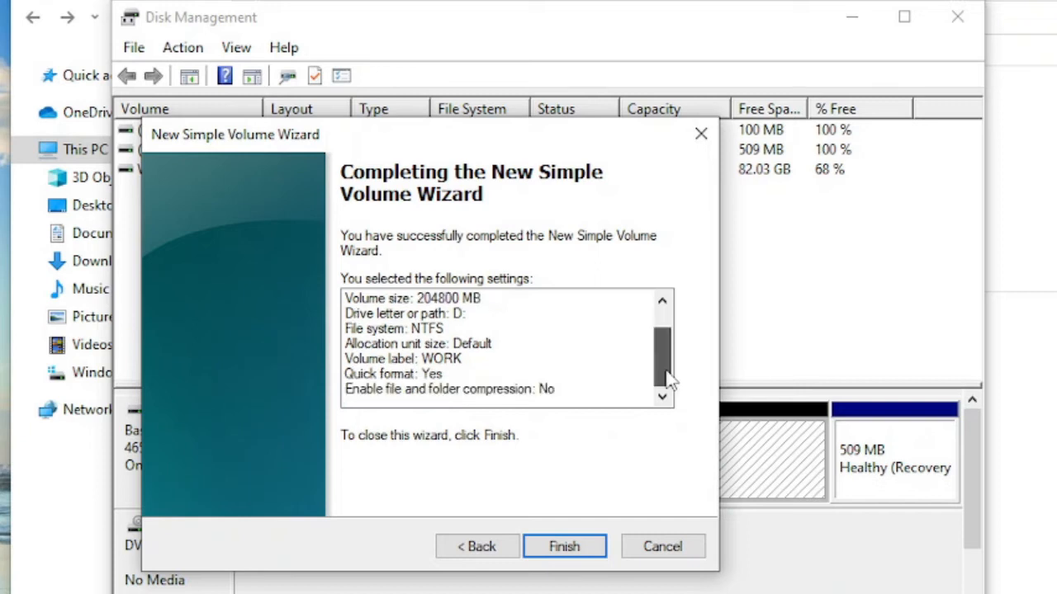
pyautogui.scroll(1, 672, 360)
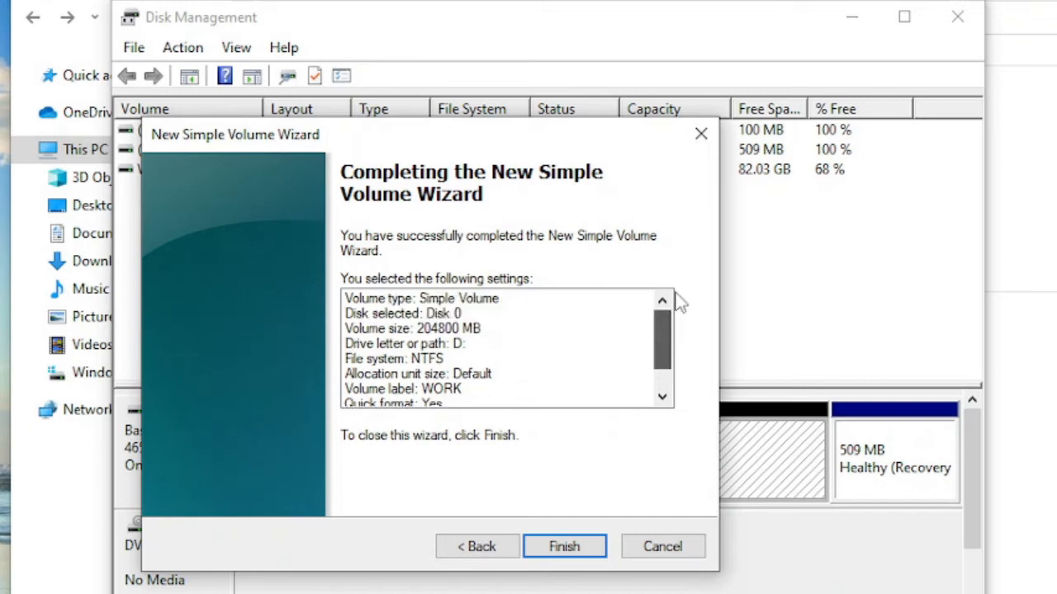
pyautogui.click(585, 547)
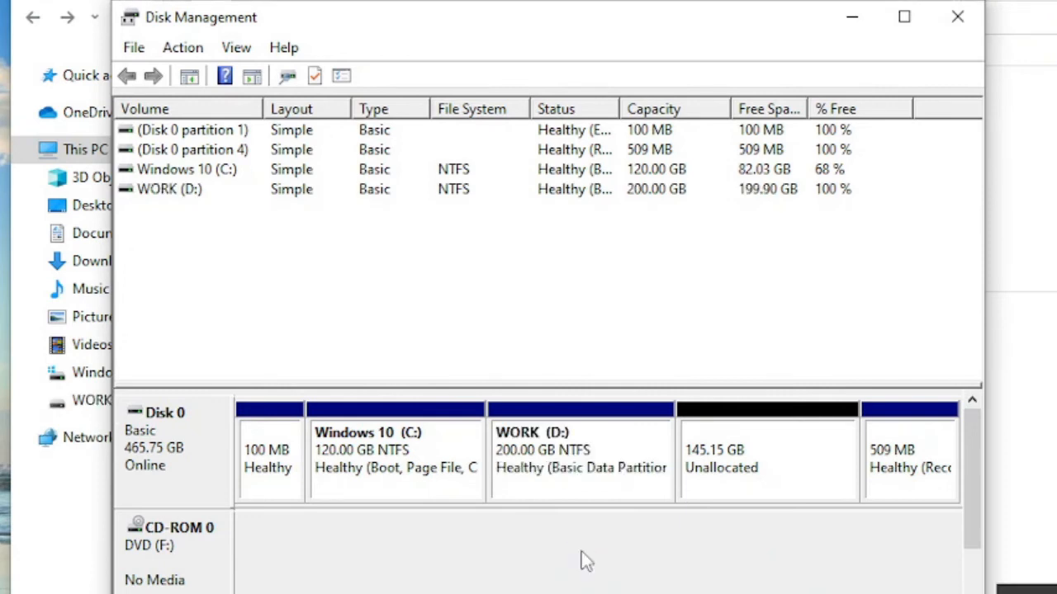
# Step: Check the new WORK (D:) drive under This PC in File Explorer, and return to Disk Management
pyautogui.click(562, 459)
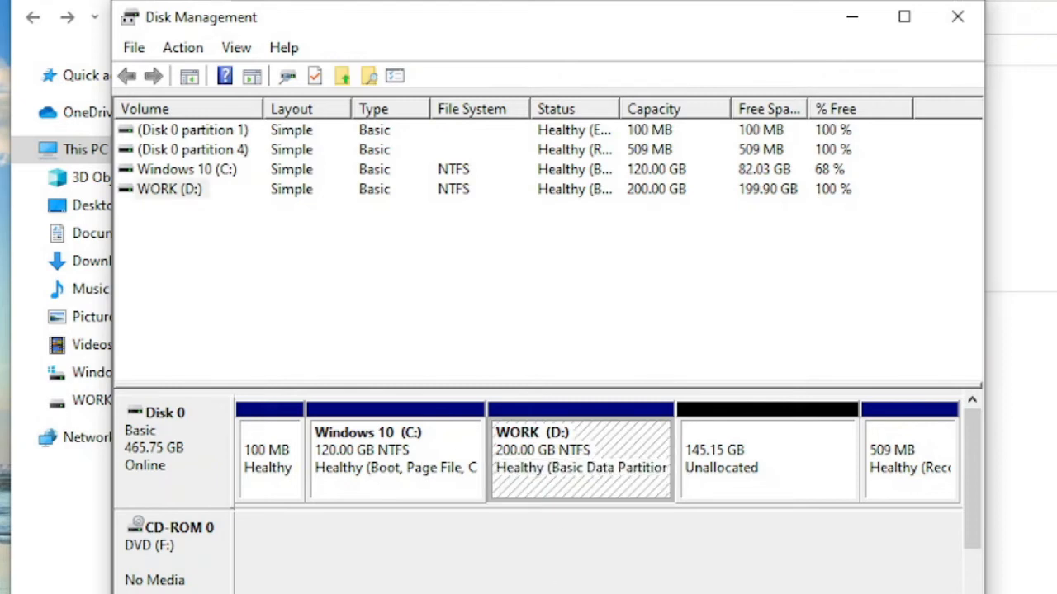
pyautogui.click(528, 593)
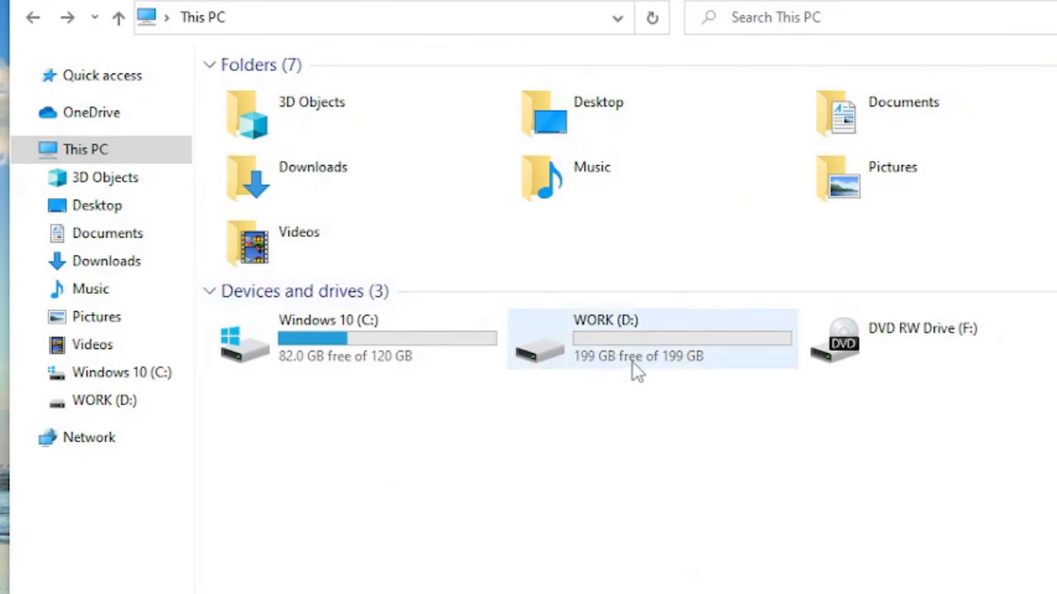
pyautogui.click(652, 347)
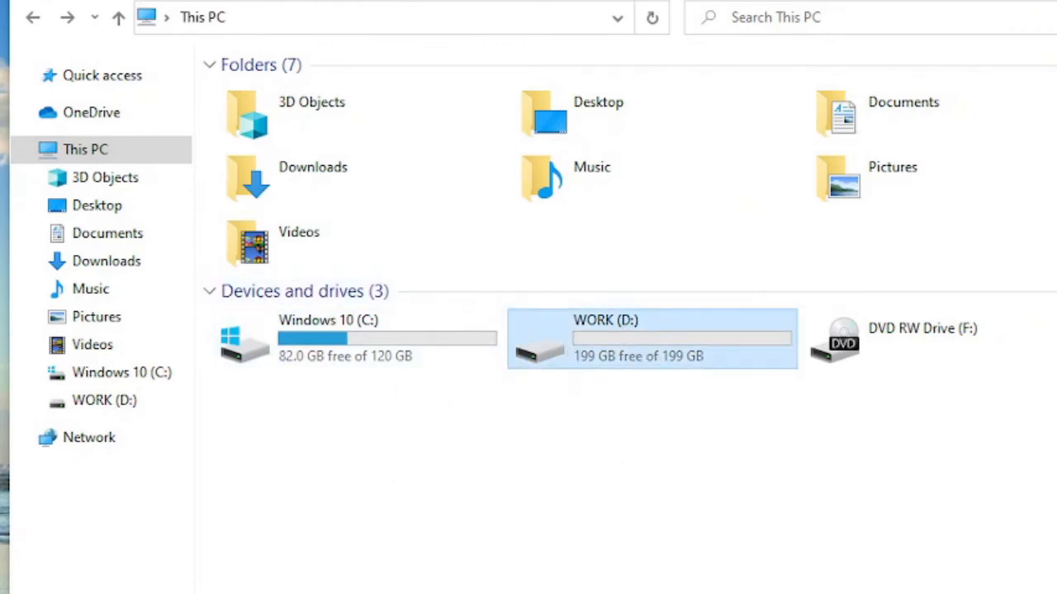
pyautogui.click(528, 593)
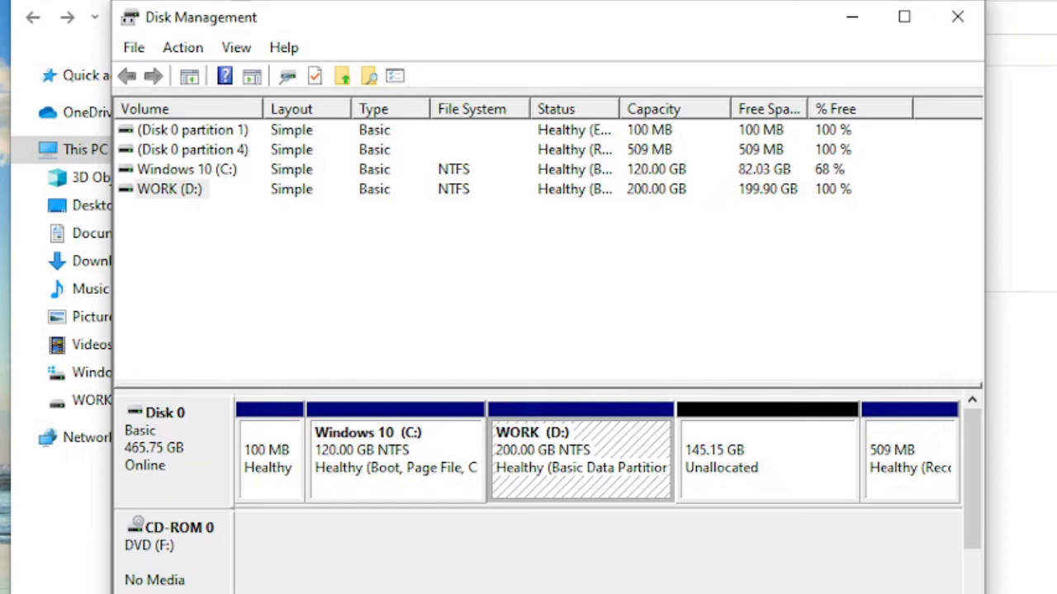
# Step: Compare the unallocated space with the adjacent WORK (D:) volume and check which actions are available for Windows 10 (C:)
pyautogui.click(754, 471)
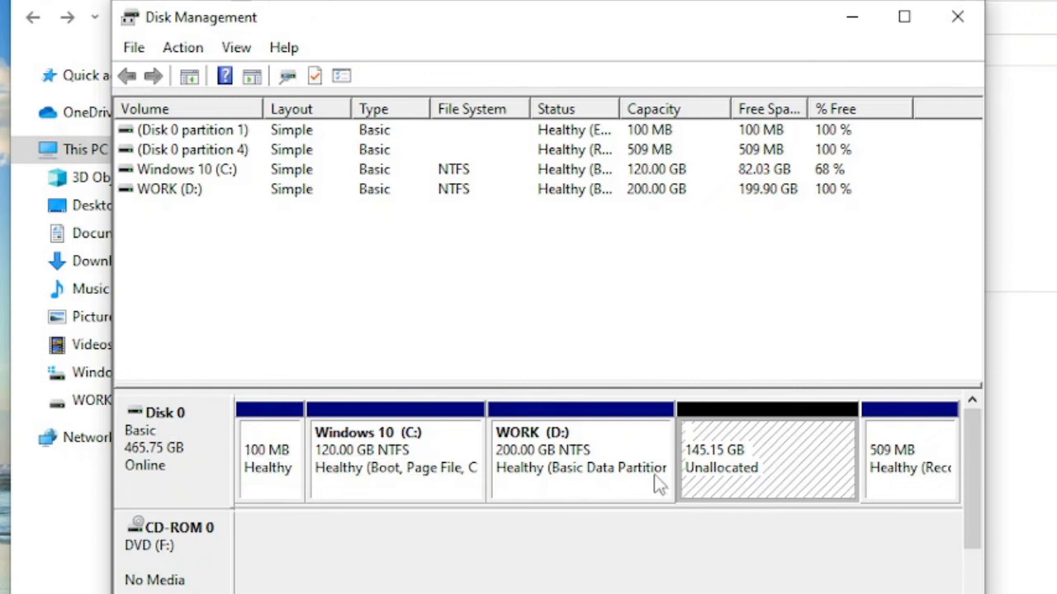
pyautogui.click(601, 457)
pyautogui.click(702, 467)
pyautogui.click(607, 464)
pyautogui.click(748, 467)
pyautogui.click(620, 453)
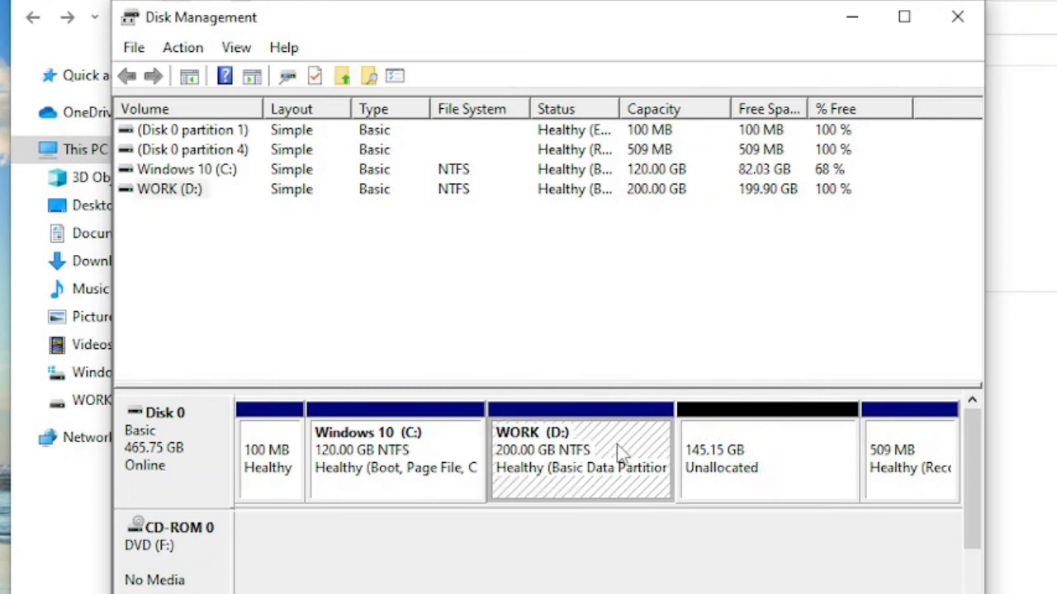
pyautogui.click(417, 450)
pyautogui.rightClick(407, 444)
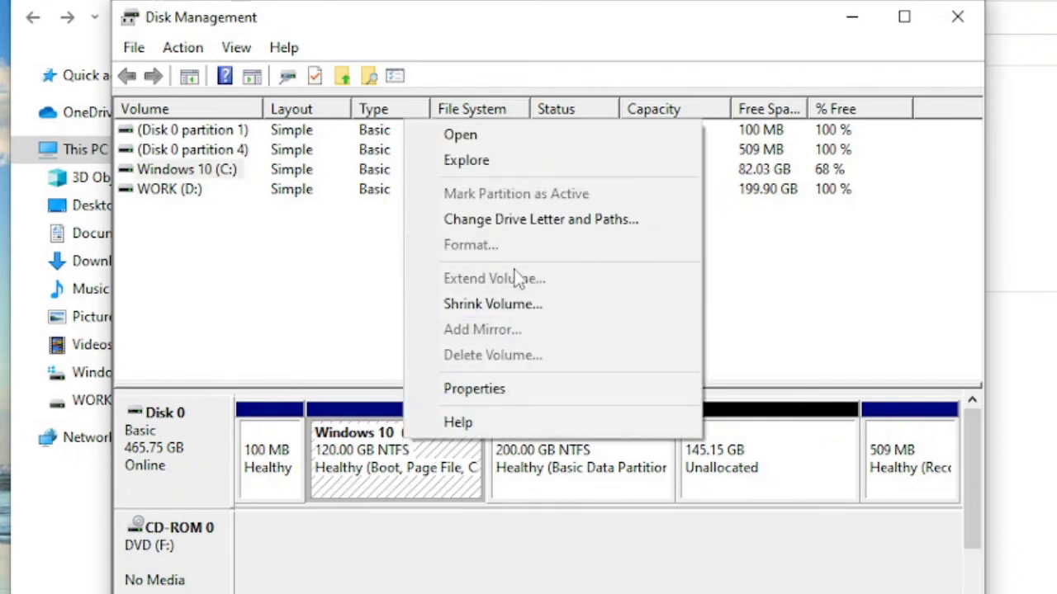
pyautogui.click(582, 481)
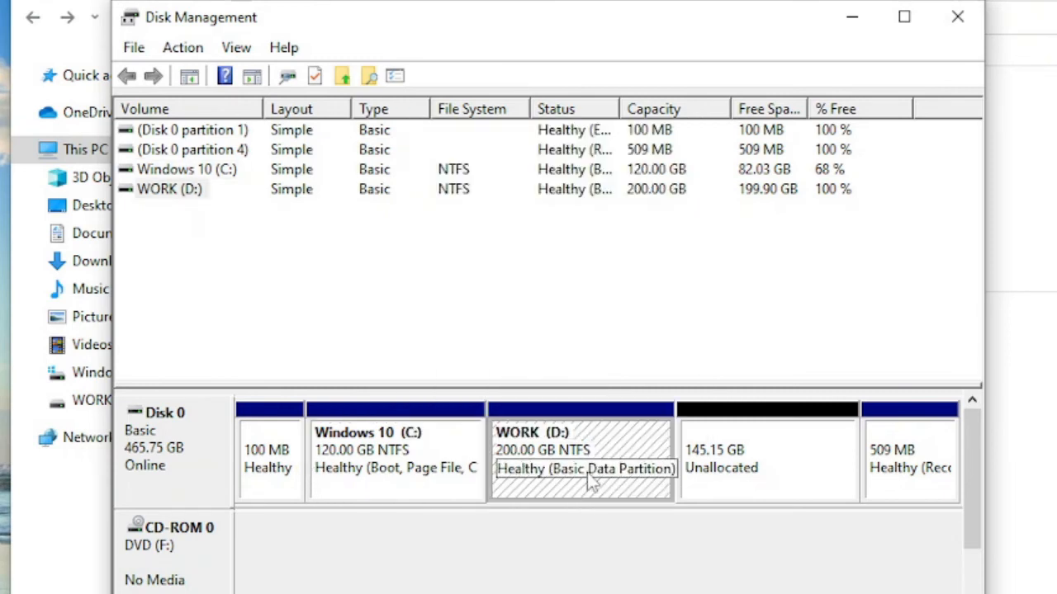
# Step: Extend the WORK (D:) volume by 148631 MB from the unallocated space on Disk 0
pyautogui.rightClick(582, 446)
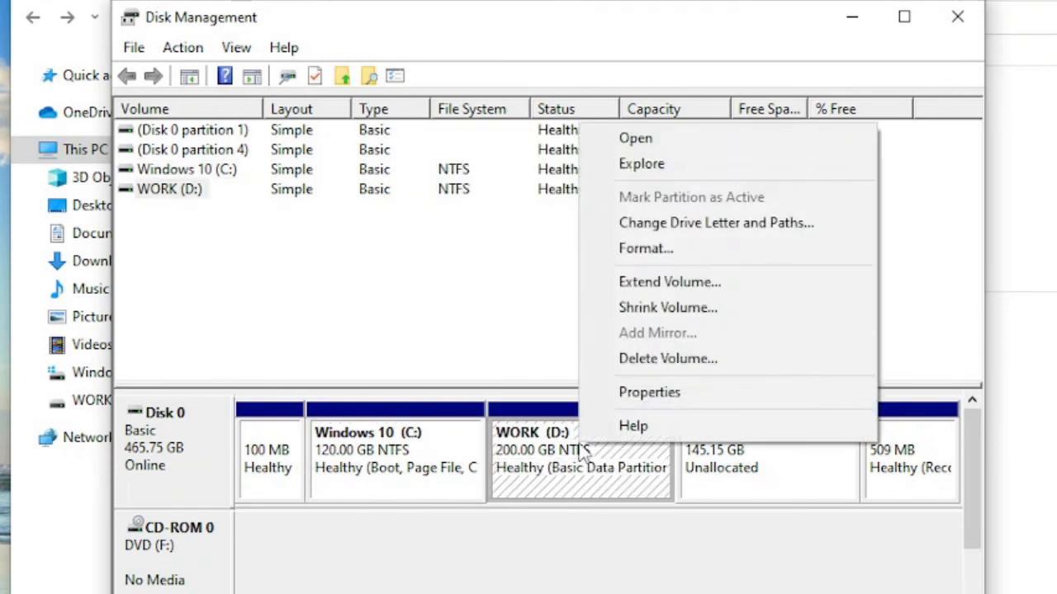
pyautogui.click(708, 283)
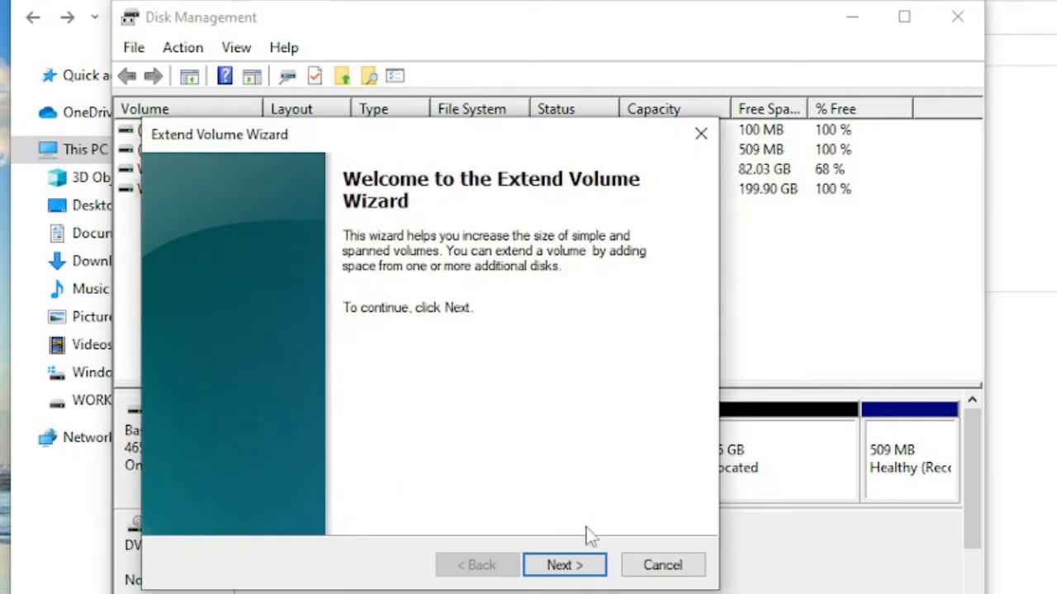
pyautogui.click(581, 567)
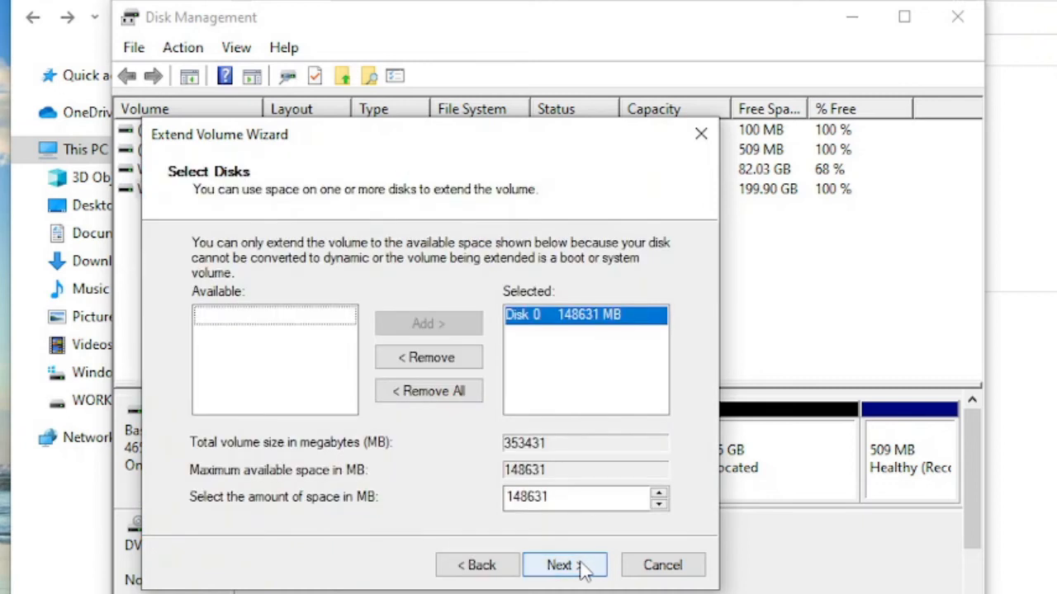
pyautogui.click(617, 316)
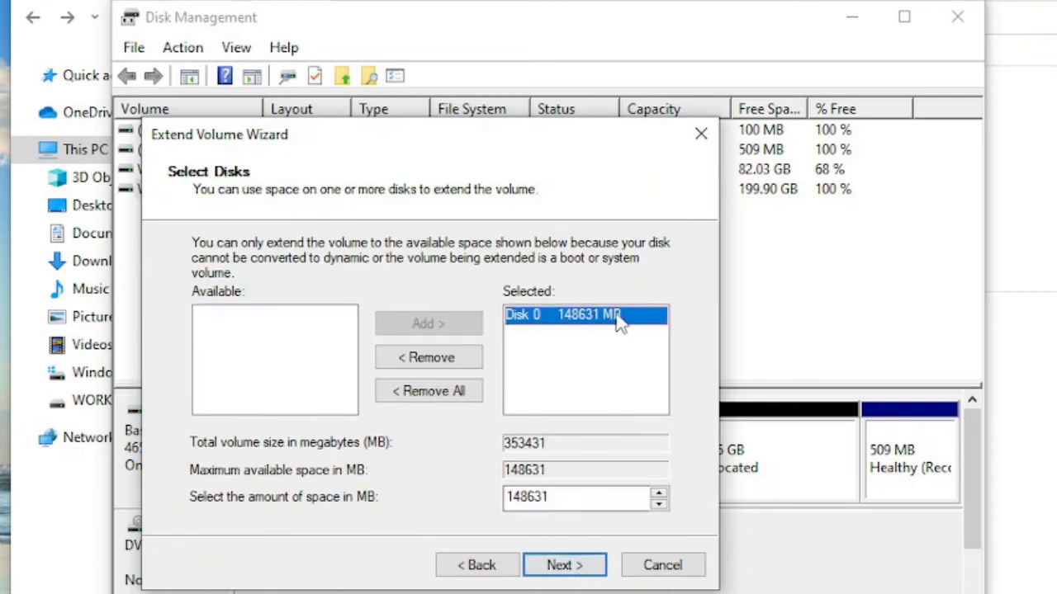
pyautogui.click(574, 575)
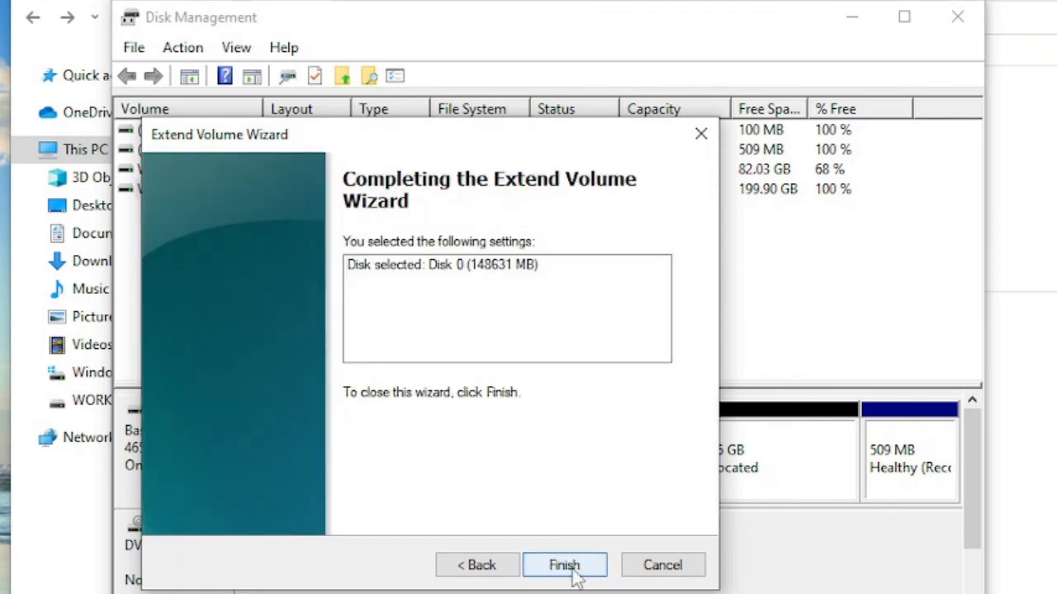
pyautogui.click(565, 568)
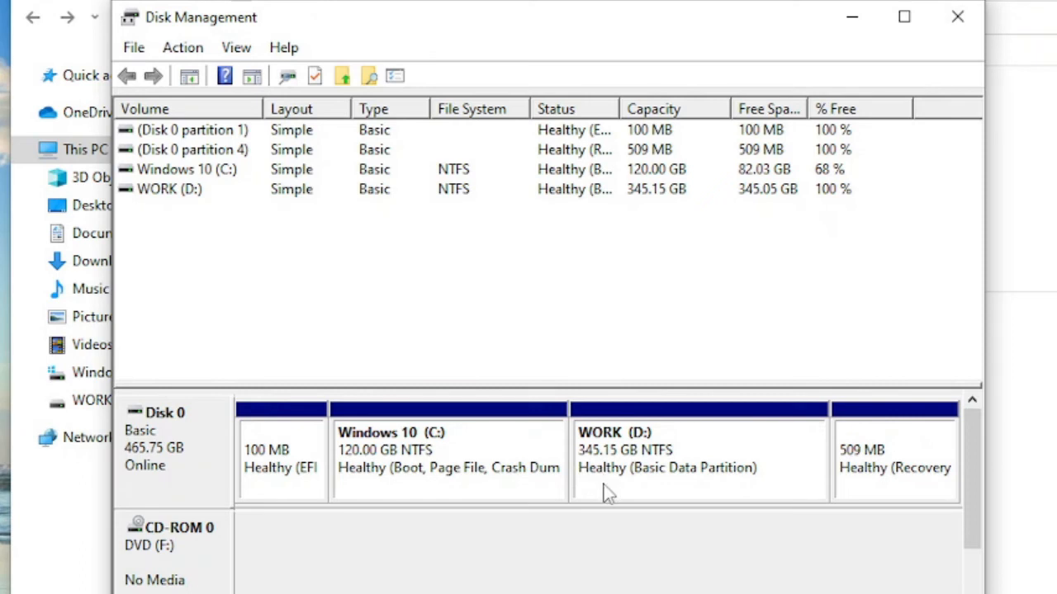
# Step: Check the capacity of WORK (D:) in its properties in File Explorer, and return to Disk Management
pyautogui.click(463, 450)
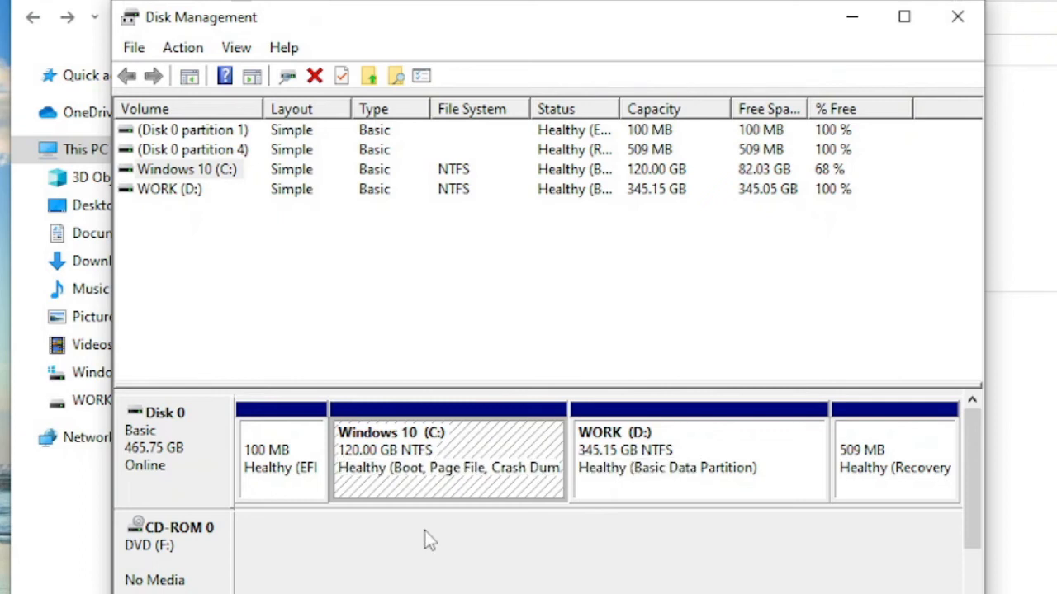
pyautogui.click(666, 434)
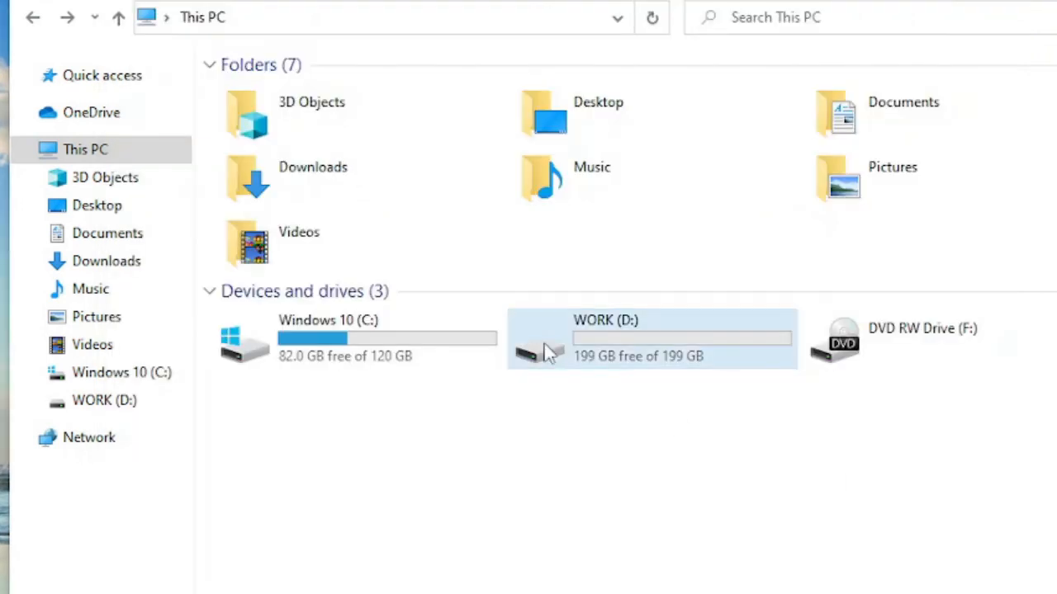
pyautogui.rightClick(715, 347)
pyautogui.click(711, 326)
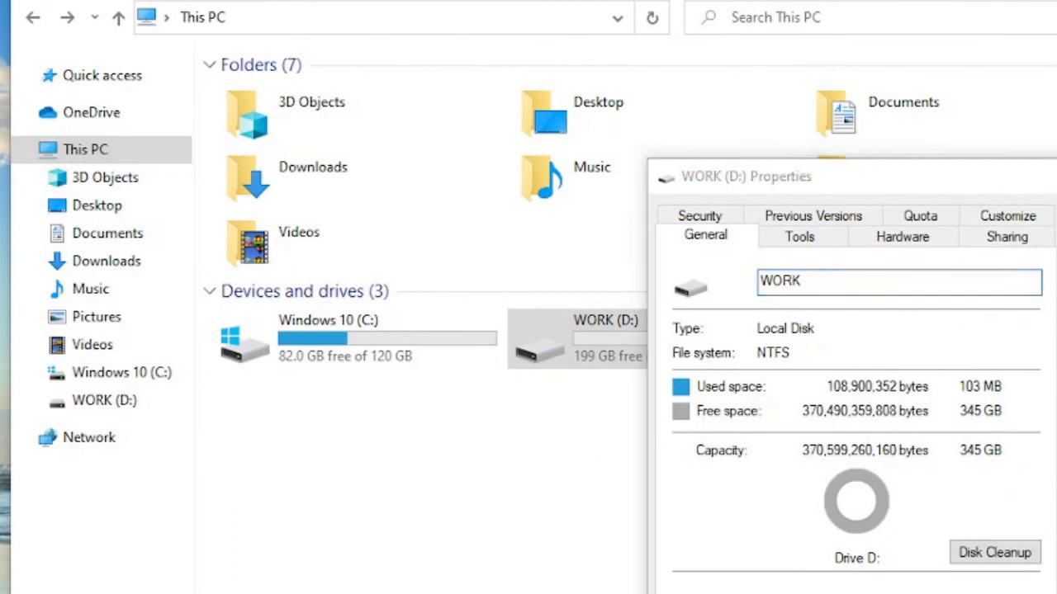
pyautogui.press('Escape')
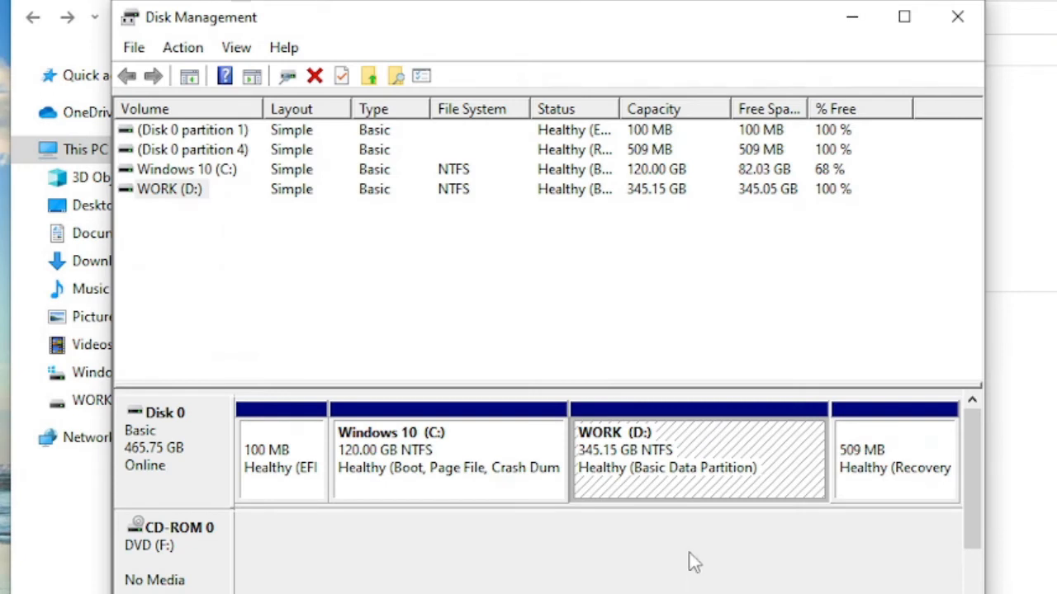
# Step: Shrink the WORK (D:) volume by 312471 MB
pyautogui.rightClick(675, 469)
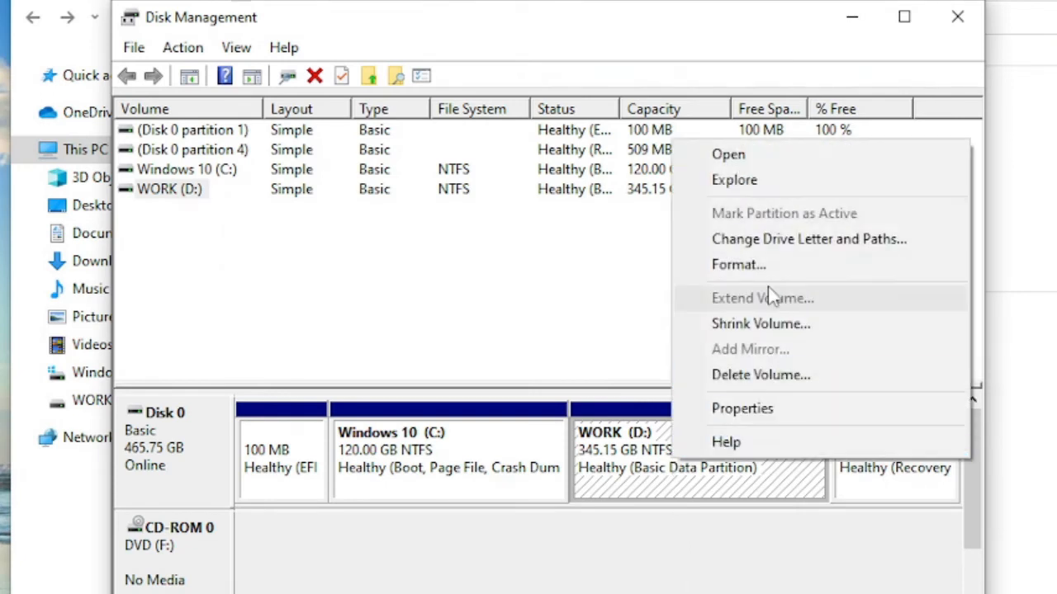
pyautogui.click(764, 325)
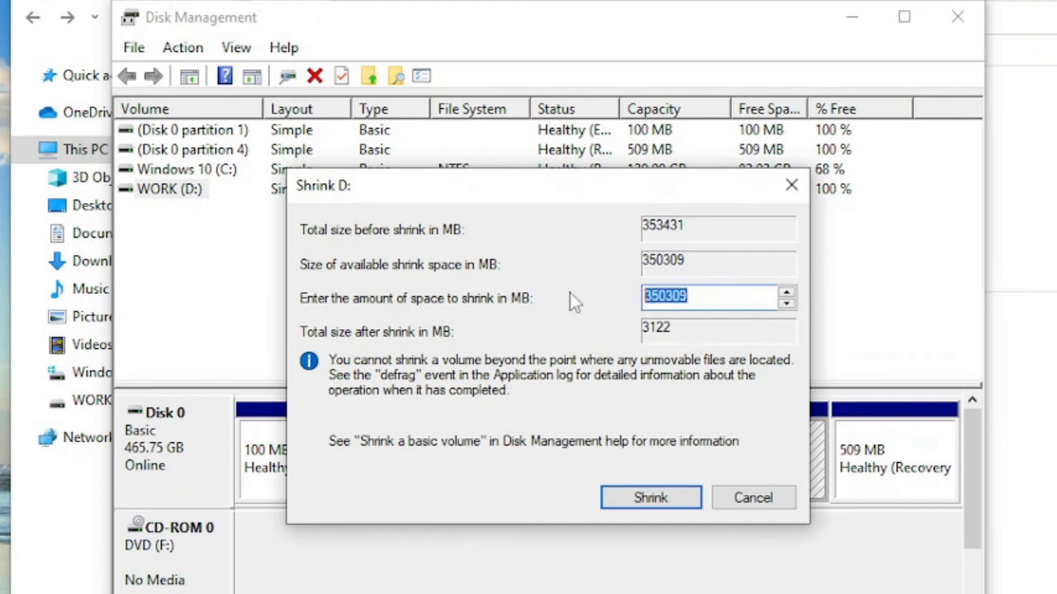
pyautogui.write('312471')
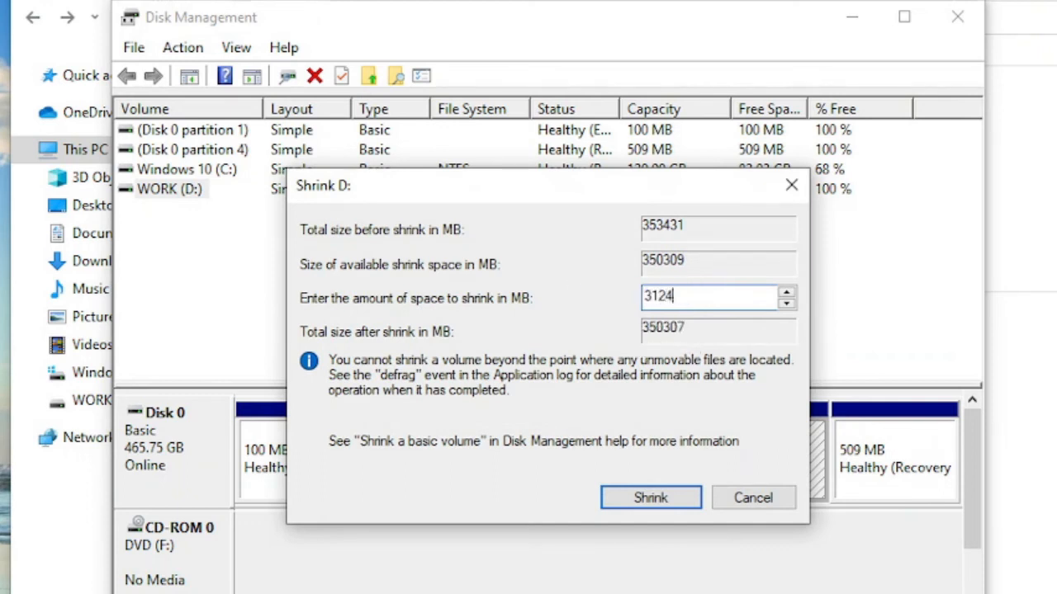
pyautogui.click(652, 497)
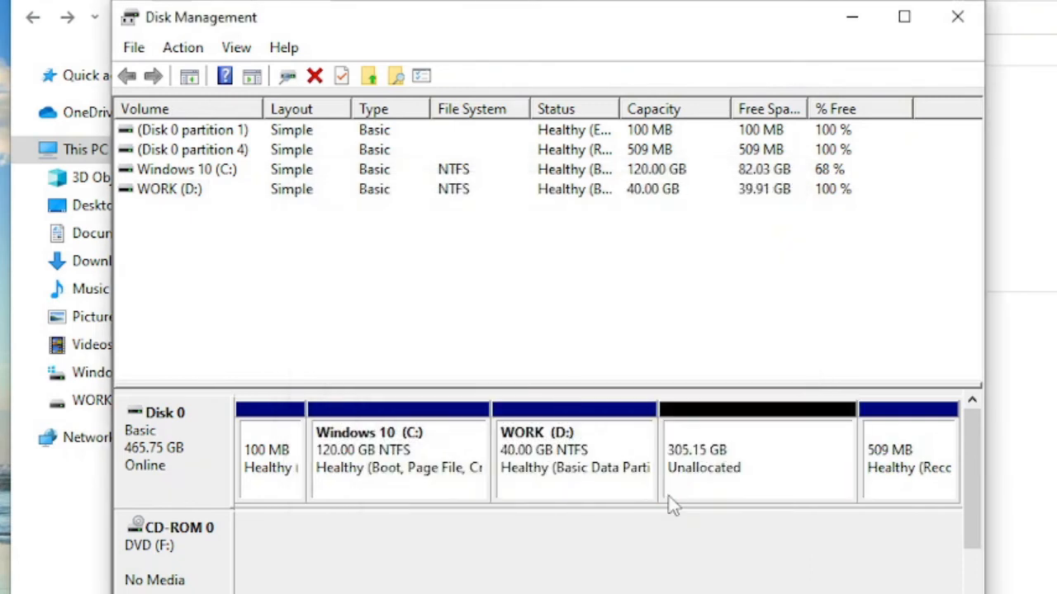
# Step: Create a 312471 MB NTFS simple volume in the unallocated space, with drive letter E, label DATA and quick format
pyautogui.click(731, 467)
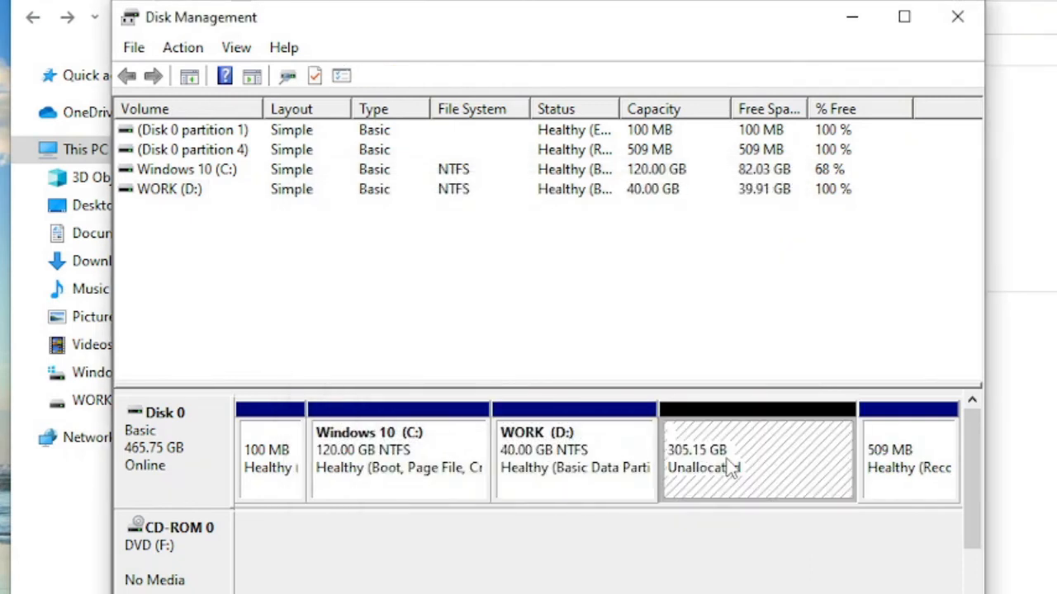
pyautogui.rightClick(781, 477)
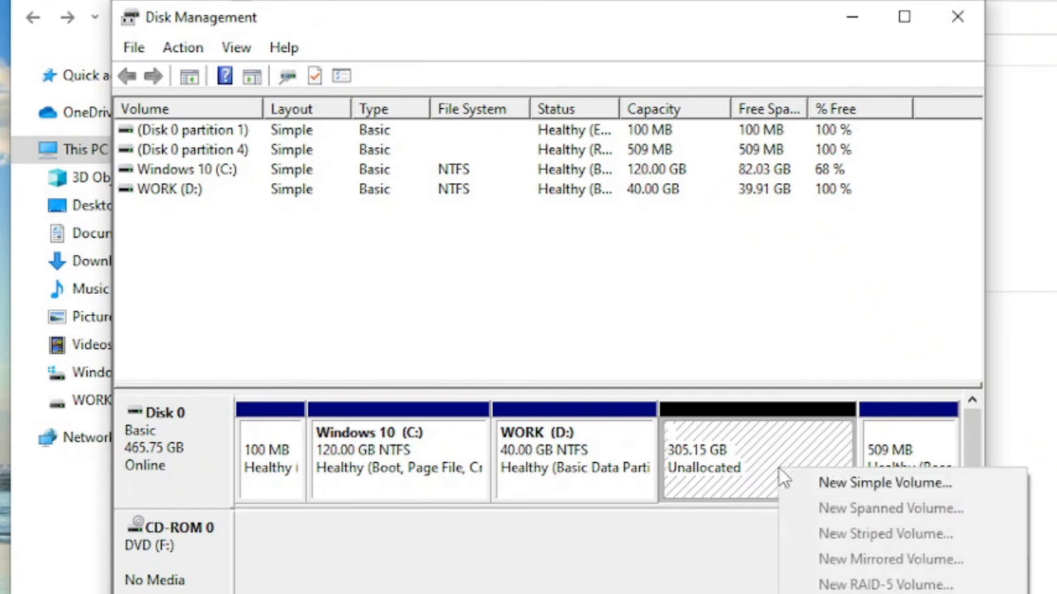
pyautogui.click(833, 485)
pyautogui.click(574, 547)
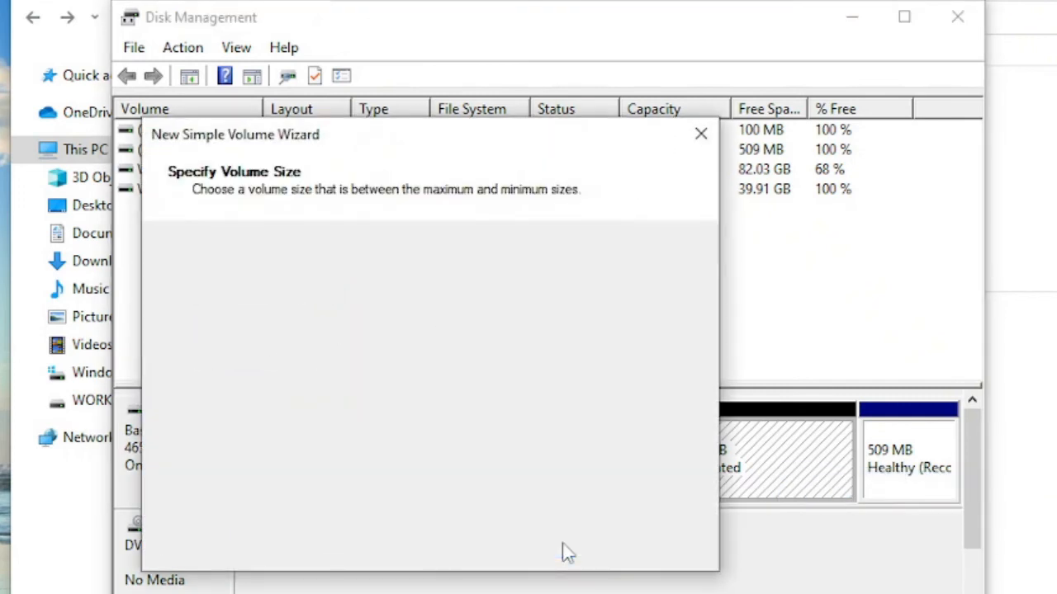
pyautogui.click(592, 549)
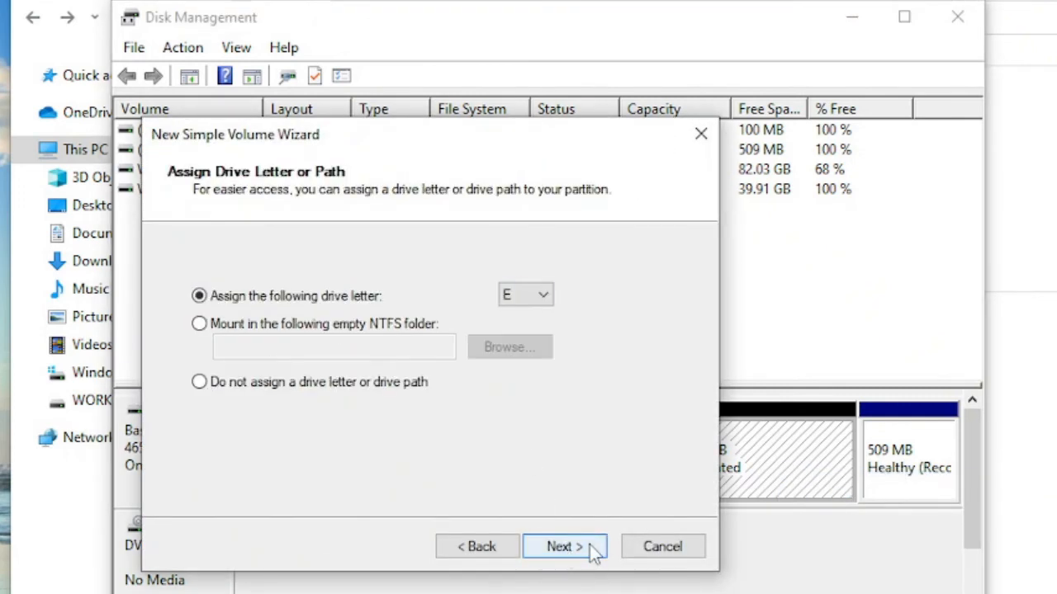
pyautogui.click(590, 548)
pyautogui.tripleClick(493, 411)
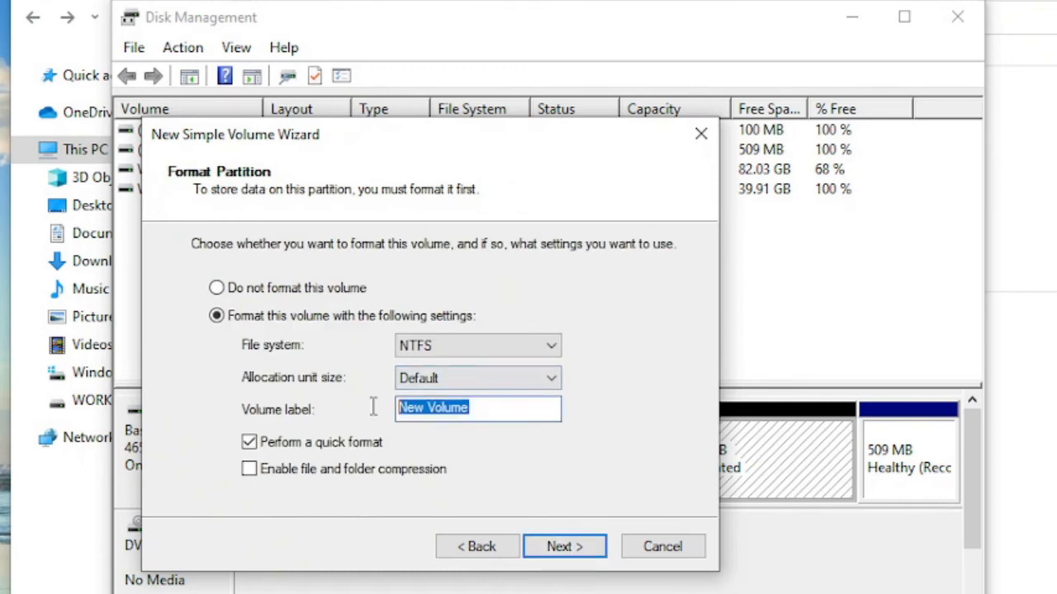
pyautogui.write('DATA')
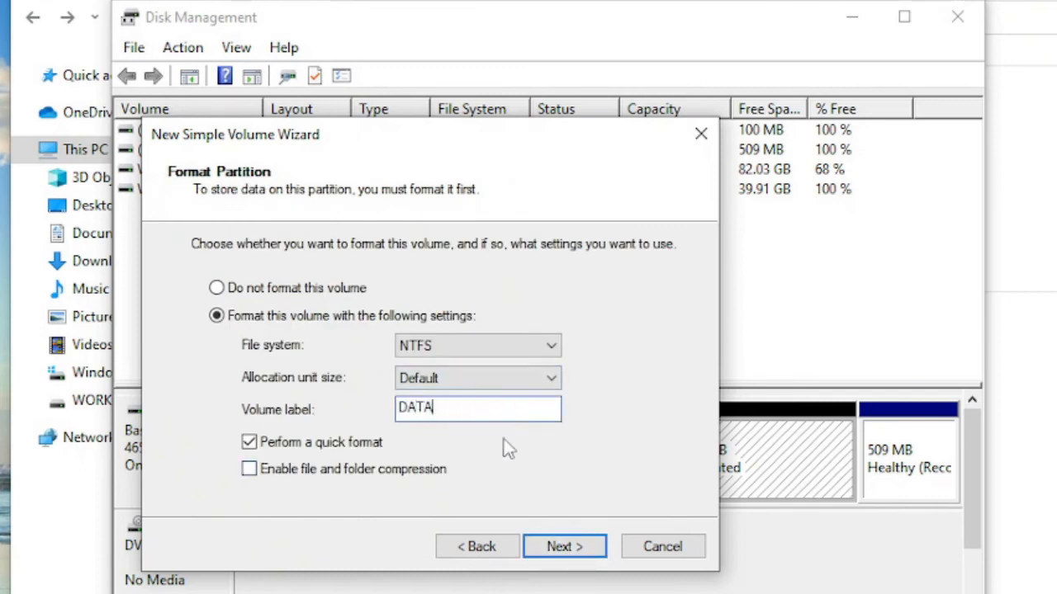
pyautogui.click(559, 551)
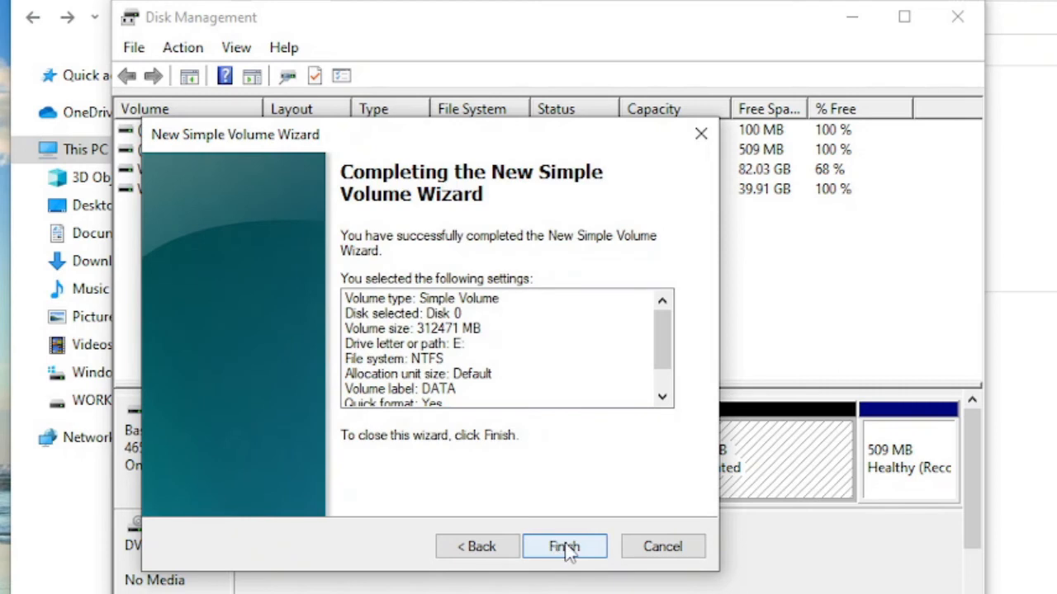
pyautogui.click(567, 549)
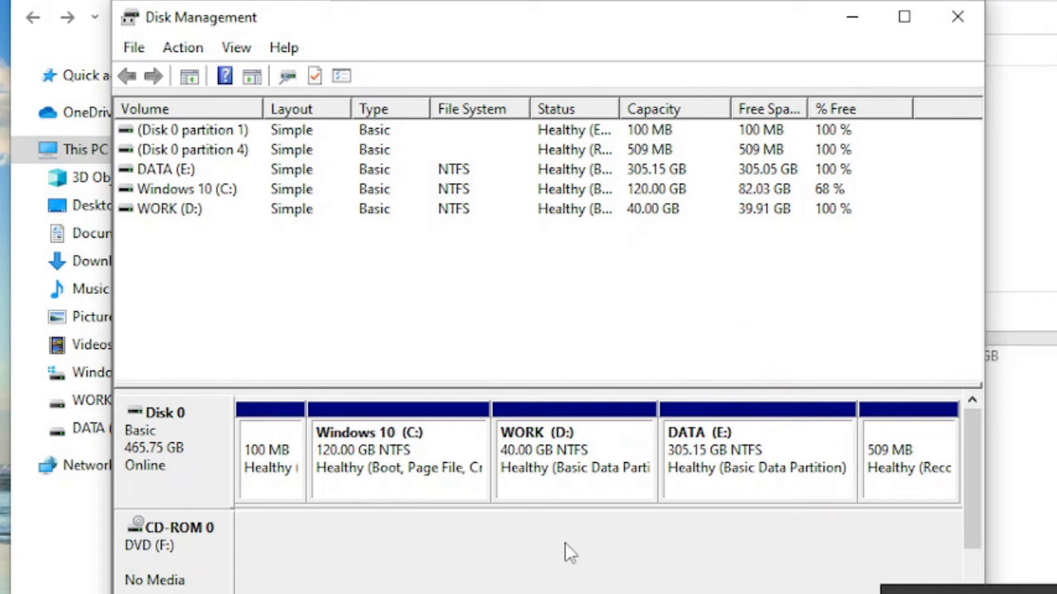
# Step: Open the WORK (D:) and DATA (E:) drives in File Explorer to check their contents, and return to Disk Management
pyautogui.click(696, 467)
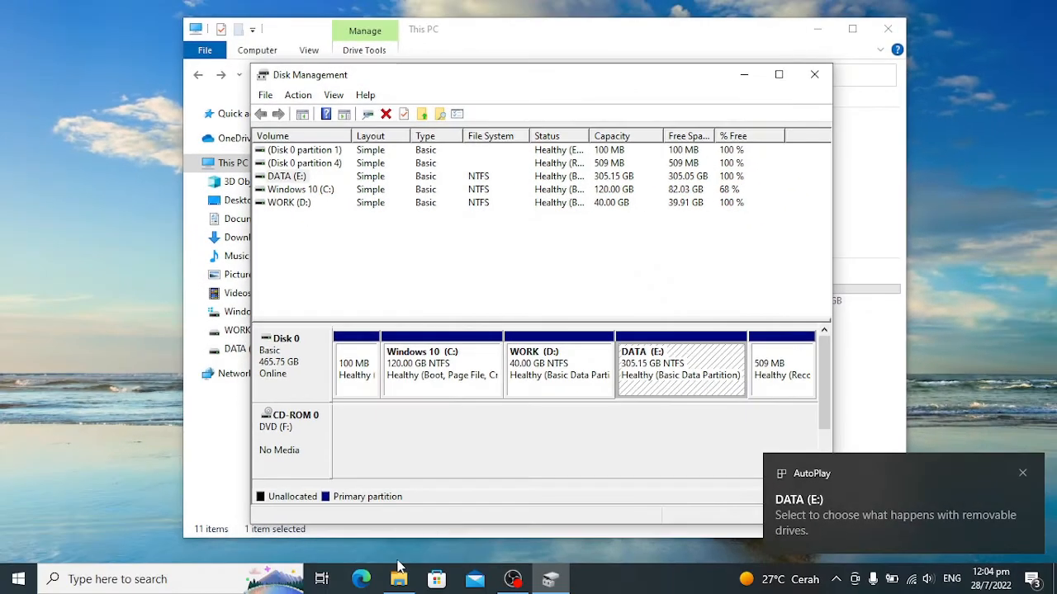
pyautogui.click(399, 569)
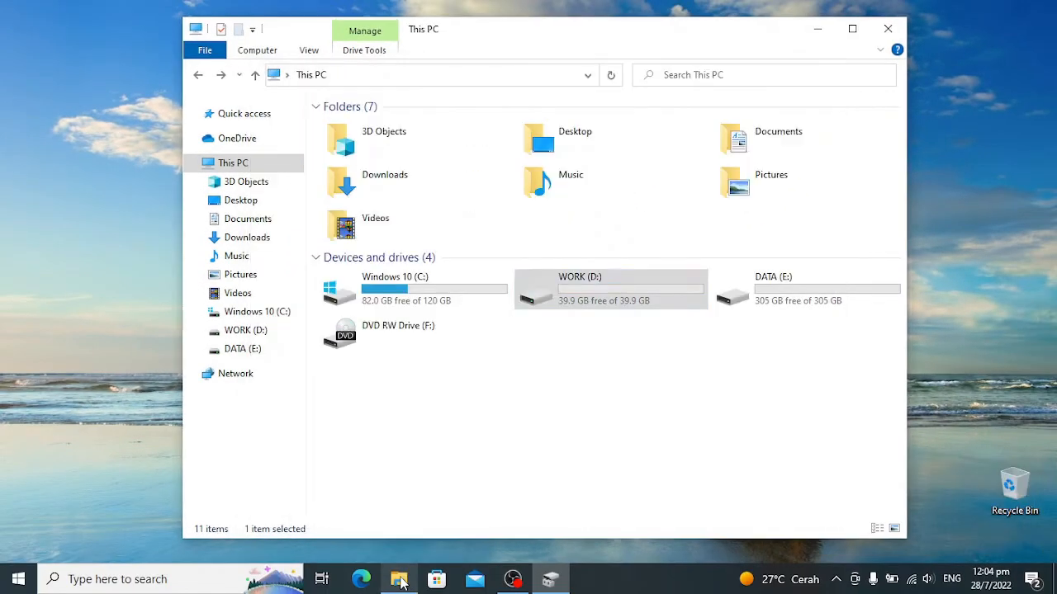
pyautogui.doubleClick(597, 295)
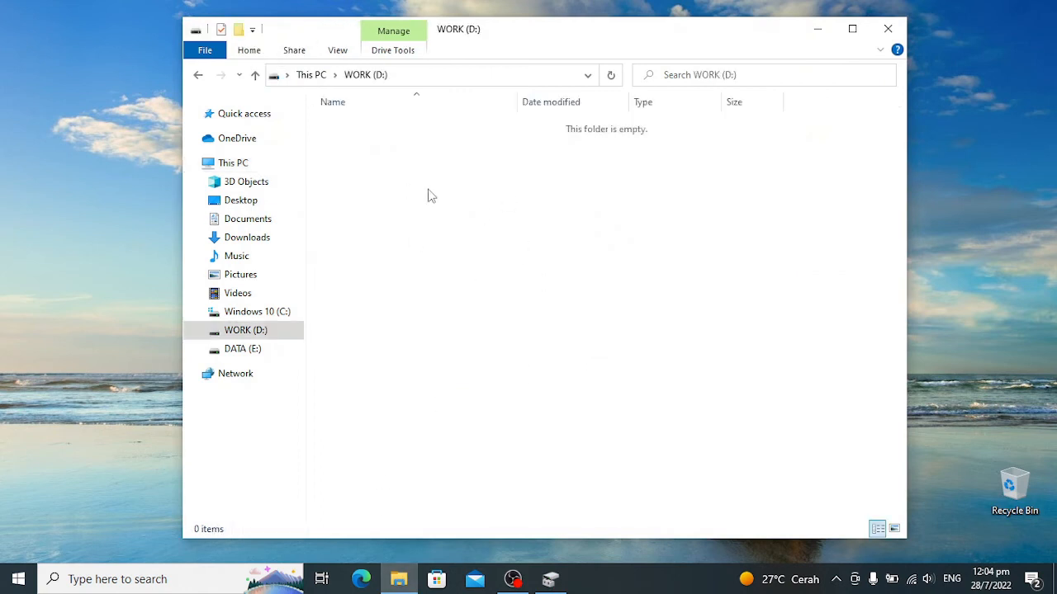
pyautogui.click(197, 75)
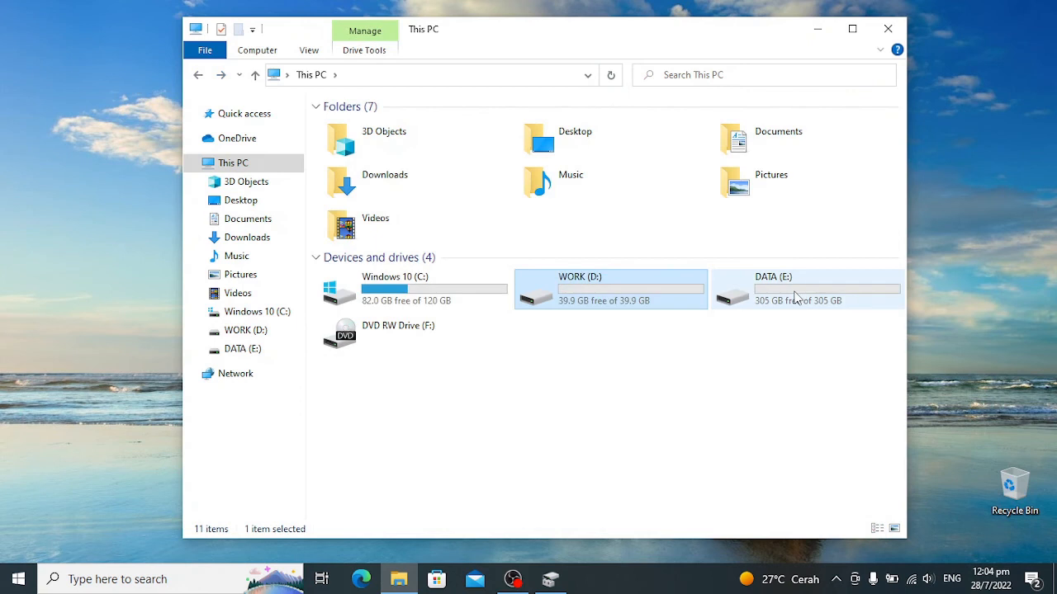
pyautogui.doubleClick(792, 291)
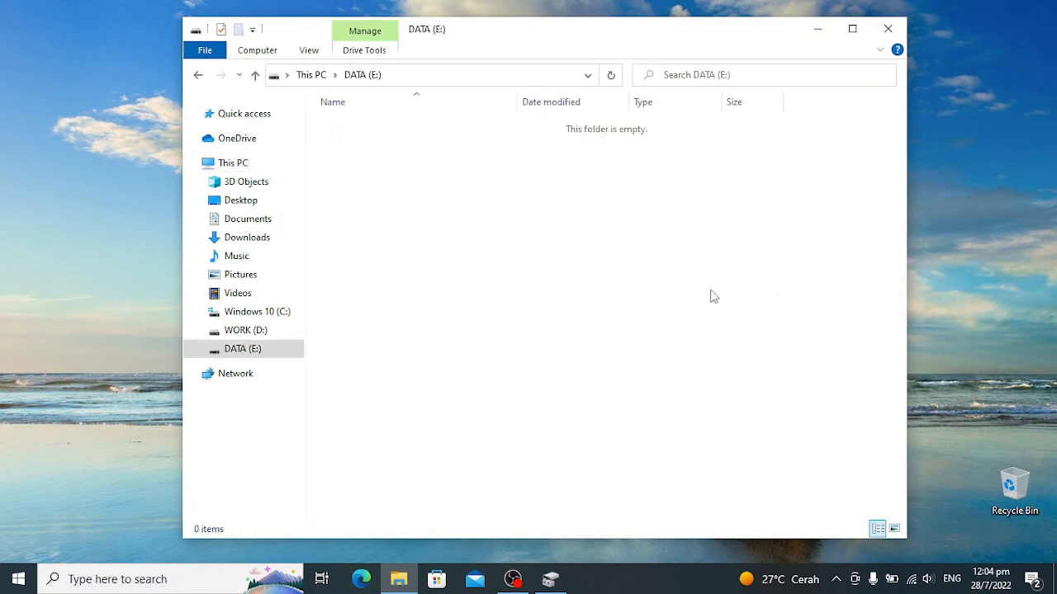
pyautogui.click(199, 76)
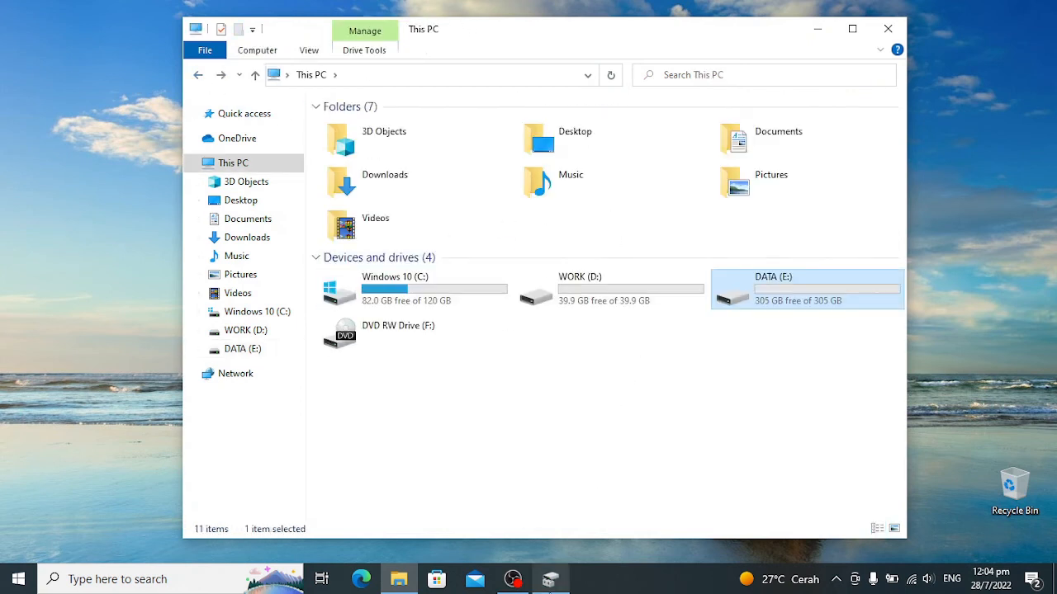
pyautogui.click(550, 579)
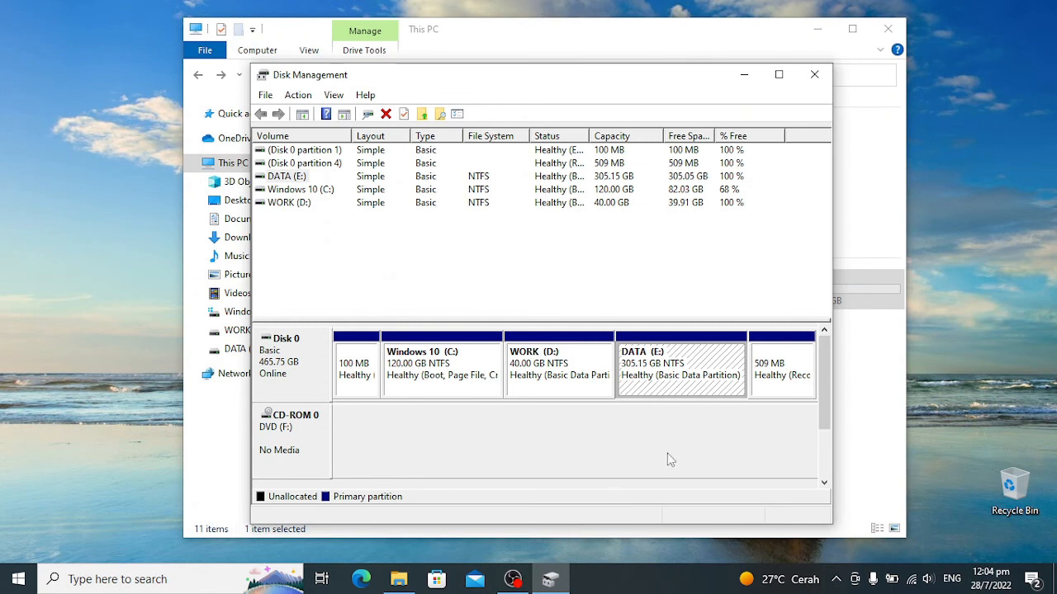
# Step: Delete the WORK (D:) volume, accepting the erasure of its data
pyautogui.click(537, 380)
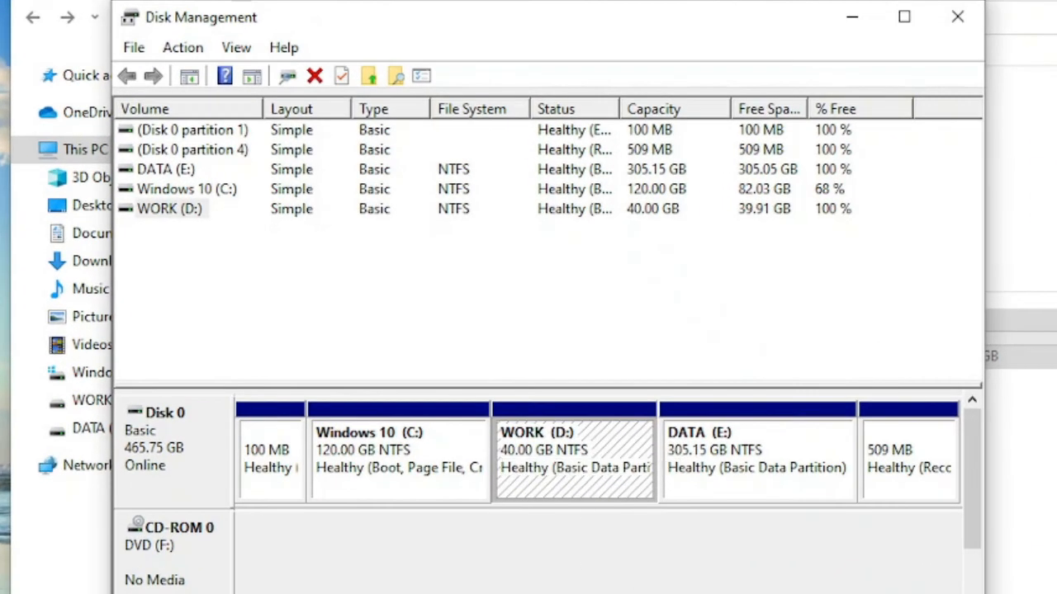
pyautogui.rightClick(565, 455)
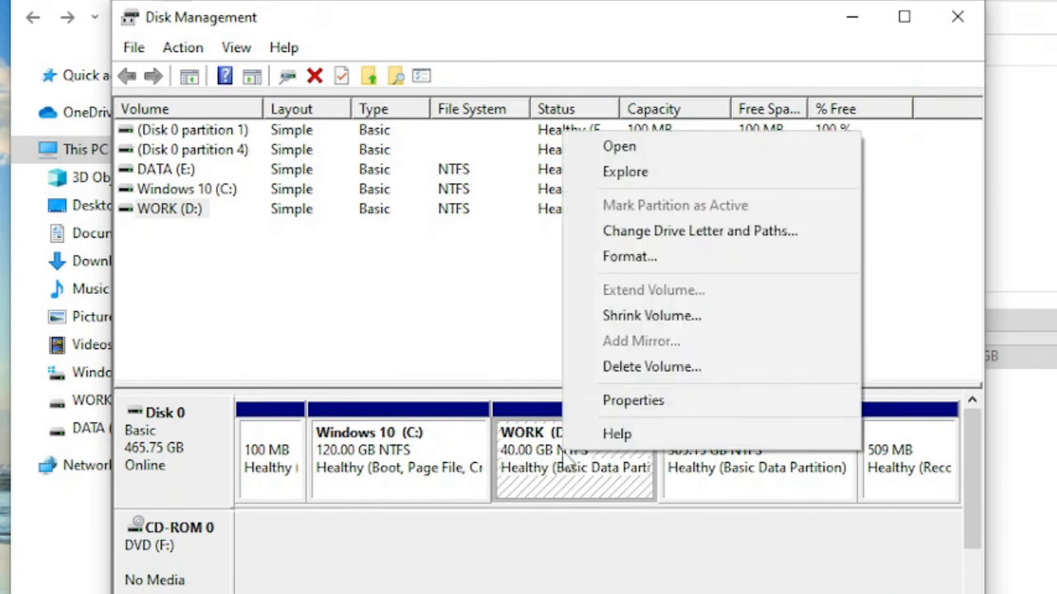
pyautogui.click(674, 371)
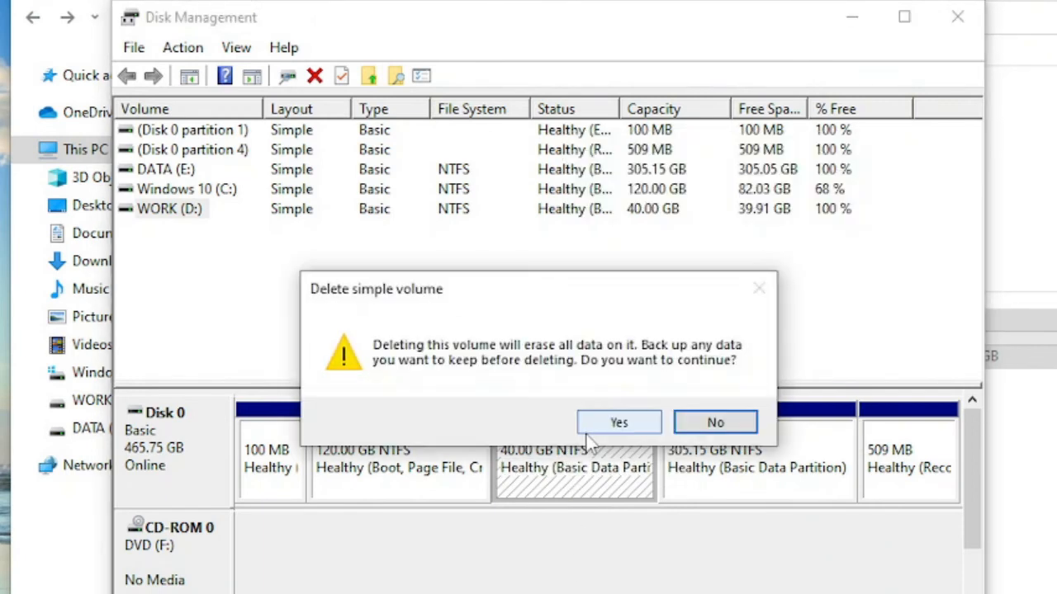
pyautogui.click(596, 422)
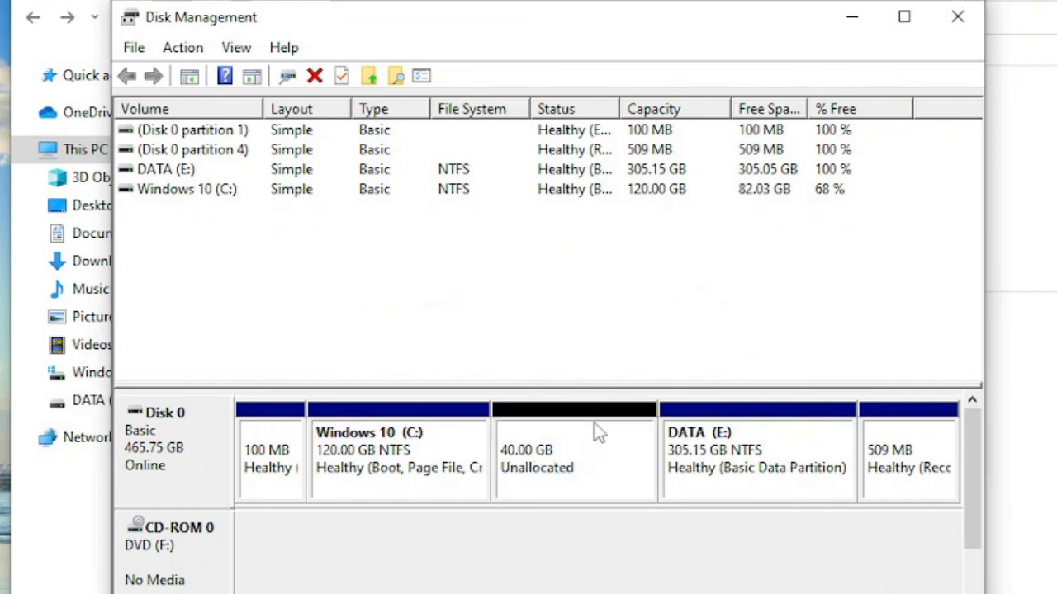
# Step: Extend the Windows 10 (C:) volume by 40959 MB from the adjacent unallocated space on Disk 0
pyautogui.click(444, 439)
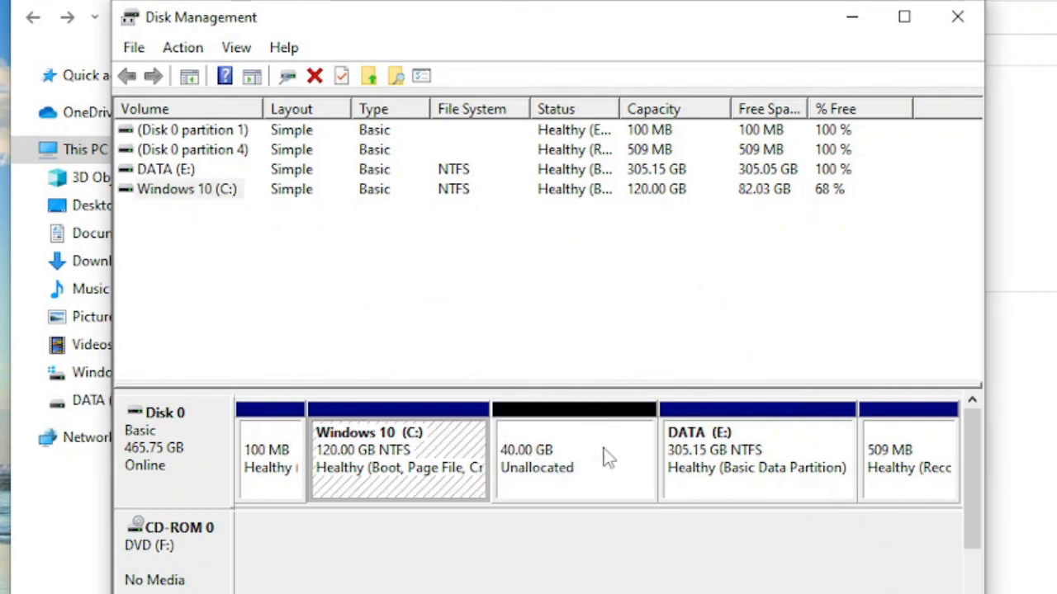
pyautogui.click(607, 450)
pyautogui.click(442, 454)
pyautogui.click(559, 458)
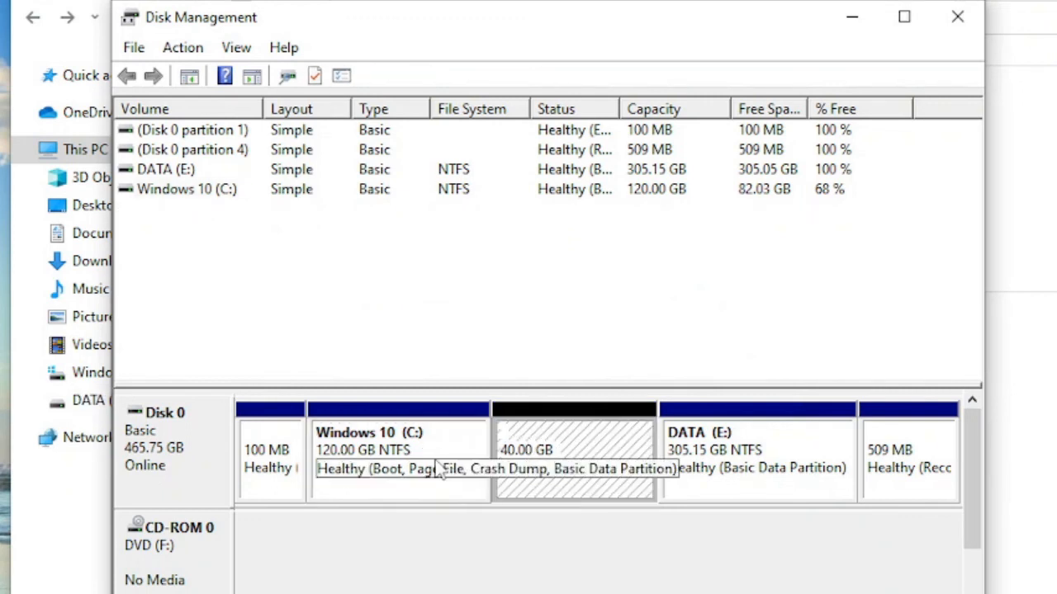
pyautogui.click(404, 479)
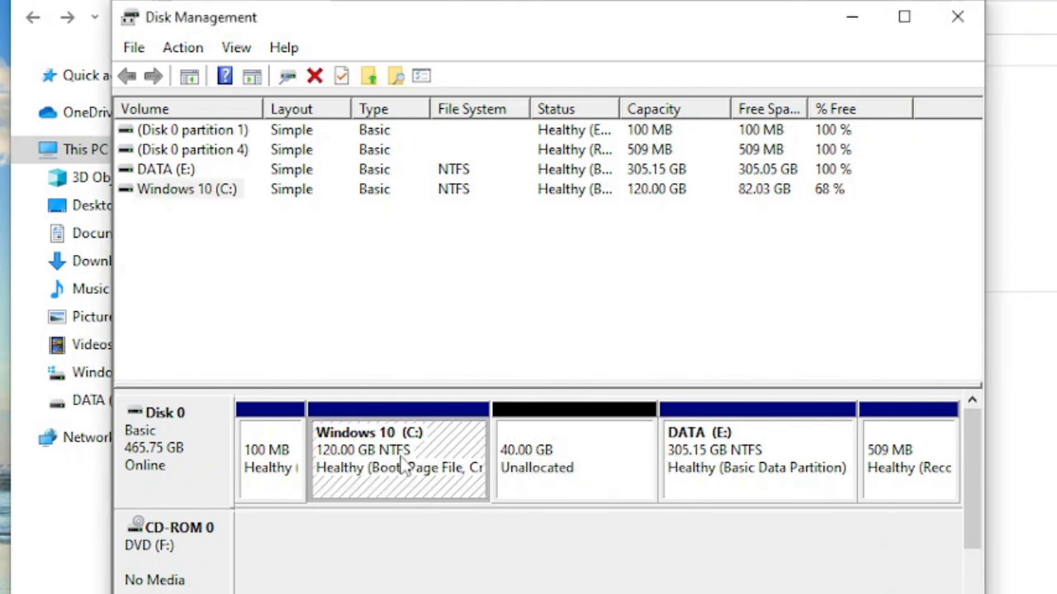
pyautogui.rightClick(404, 464)
pyautogui.click(546, 302)
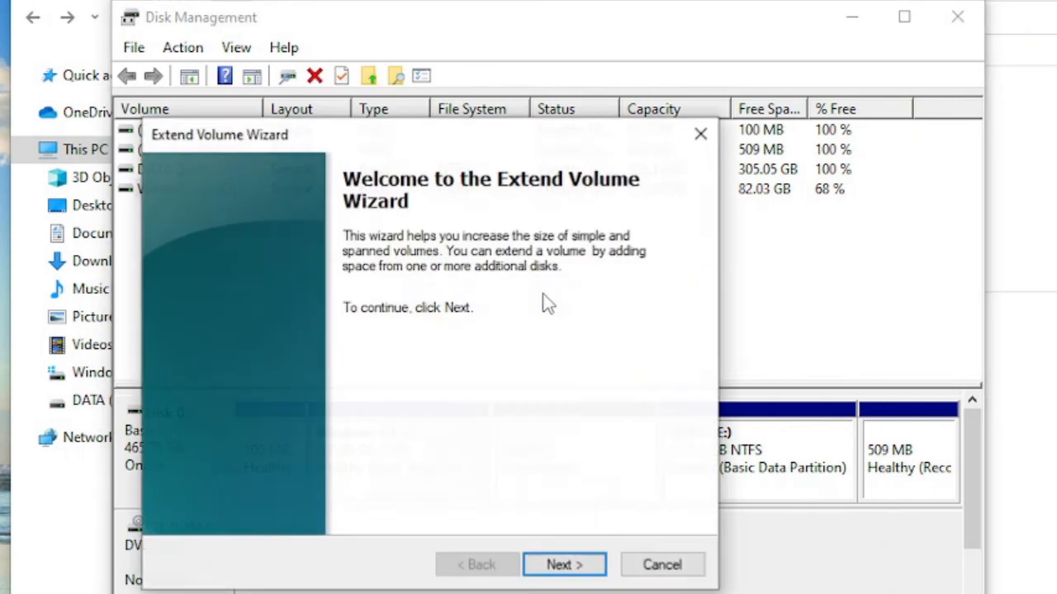
pyautogui.click(571, 565)
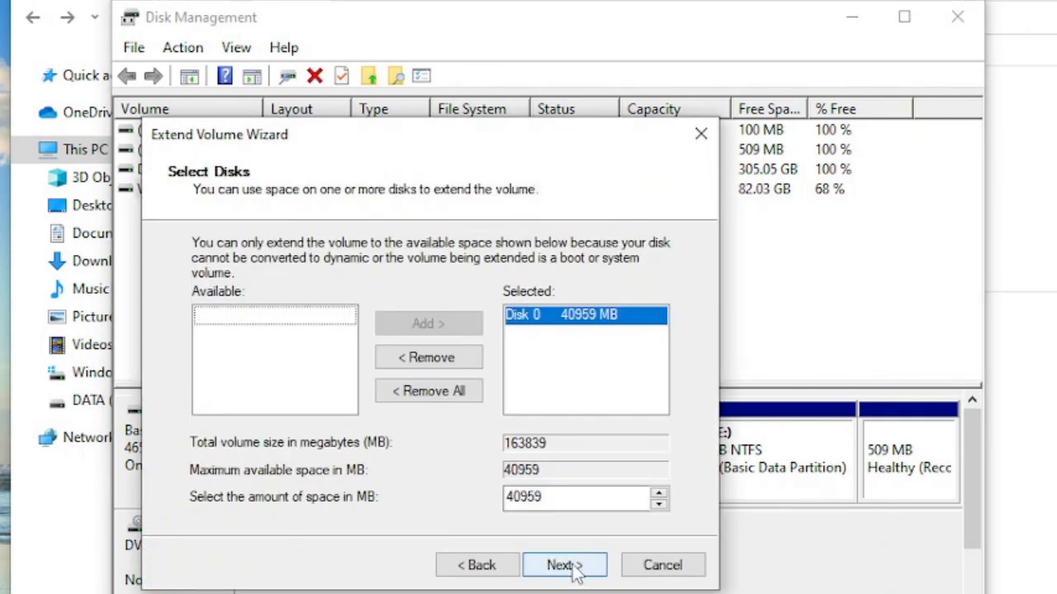
pyautogui.click(575, 570)
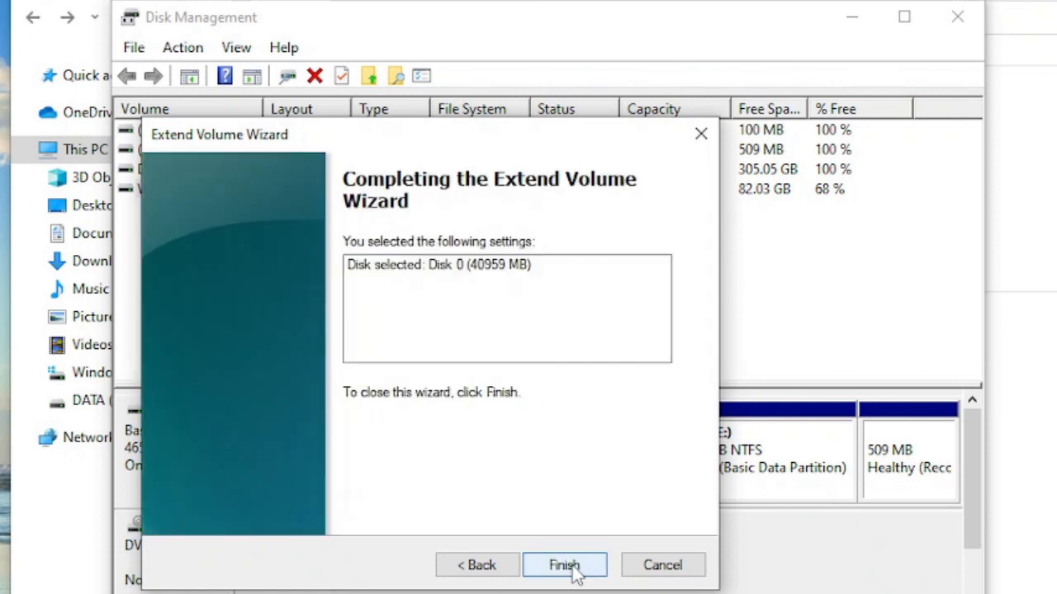
pyautogui.click(565, 567)
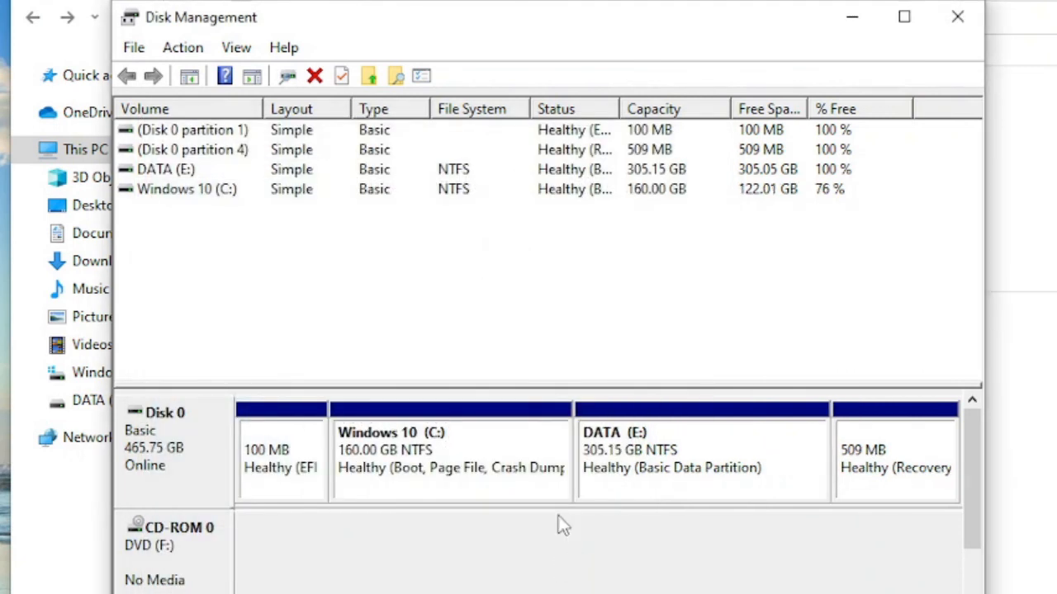
pyautogui.click(505, 446)
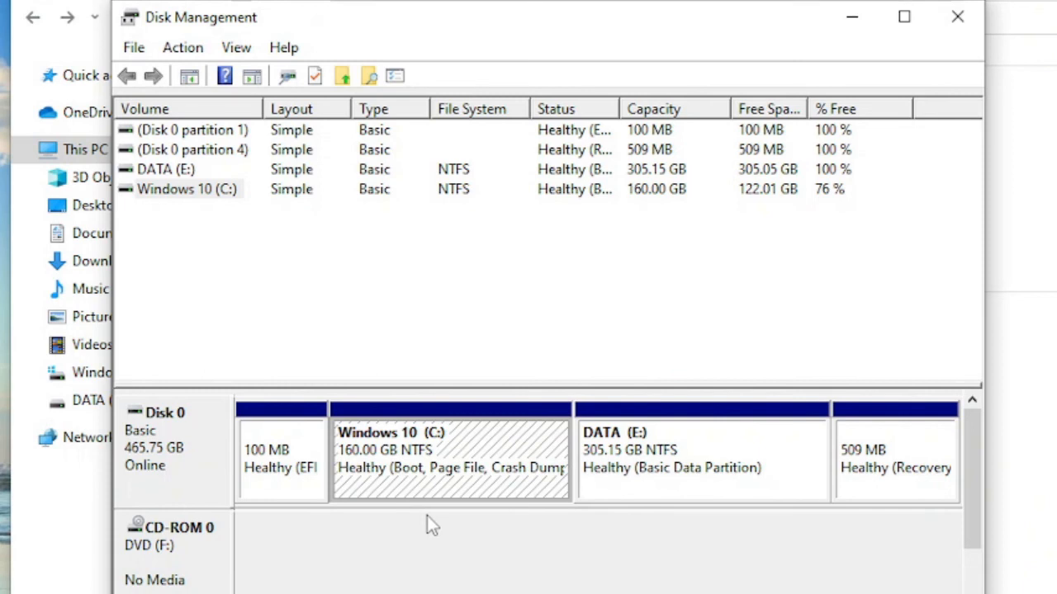
# Step: Change the drive letter of the DATA volume to D, accepting that programs relying on drive letters may be affected
pyautogui.click(657, 469)
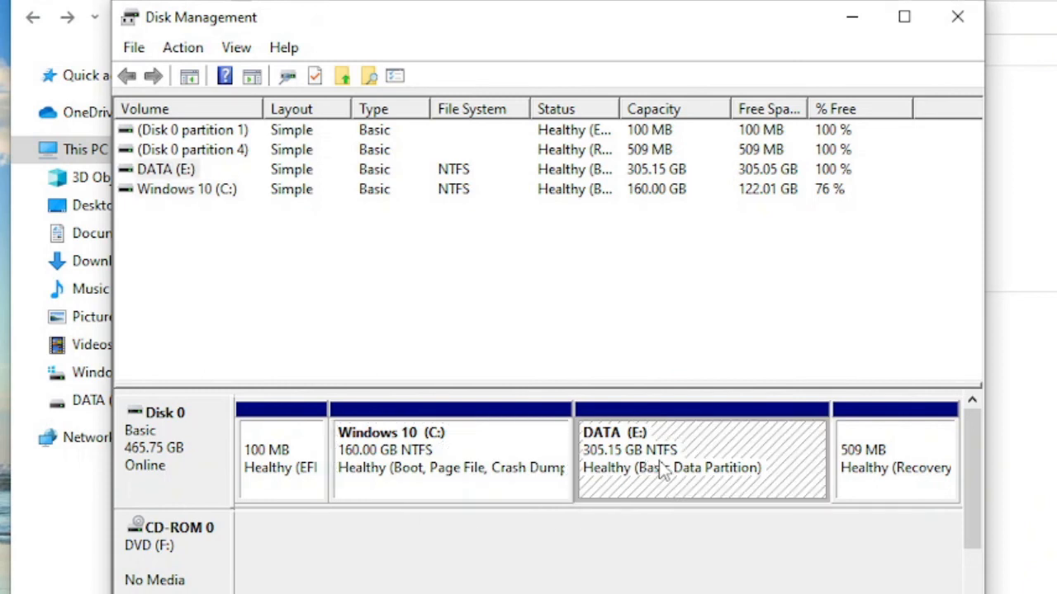
pyautogui.rightClick(660, 467)
pyautogui.click(796, 237)
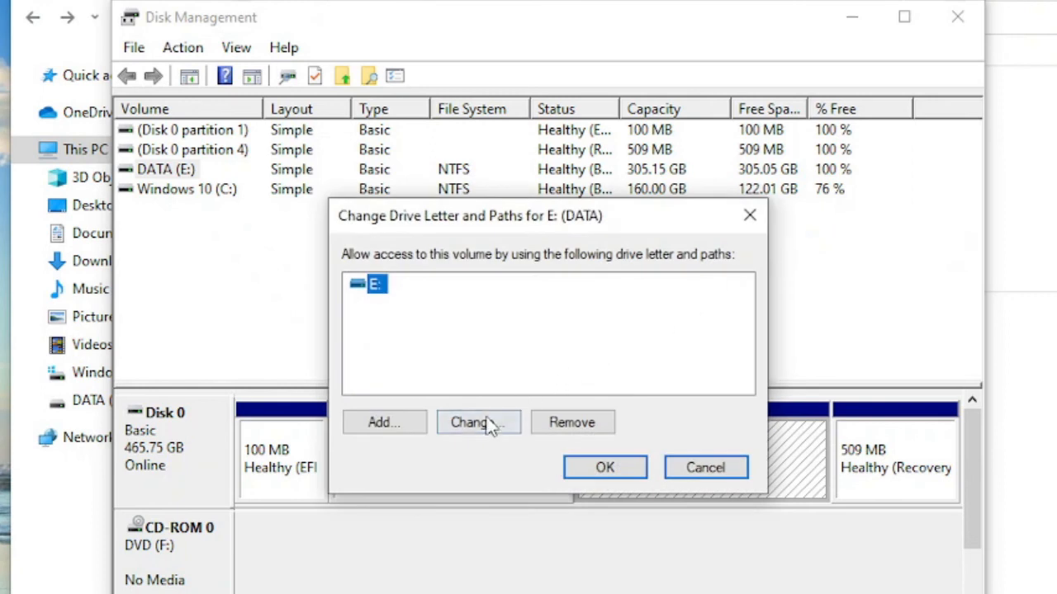
pyautogui.click(490, 424)
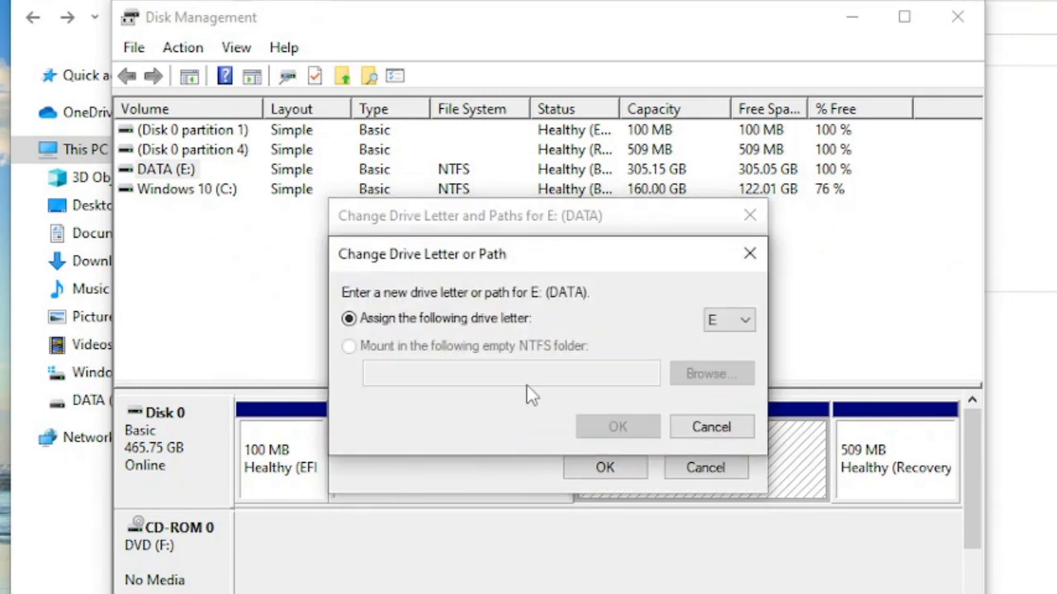
pyautogui.click(748, 328)
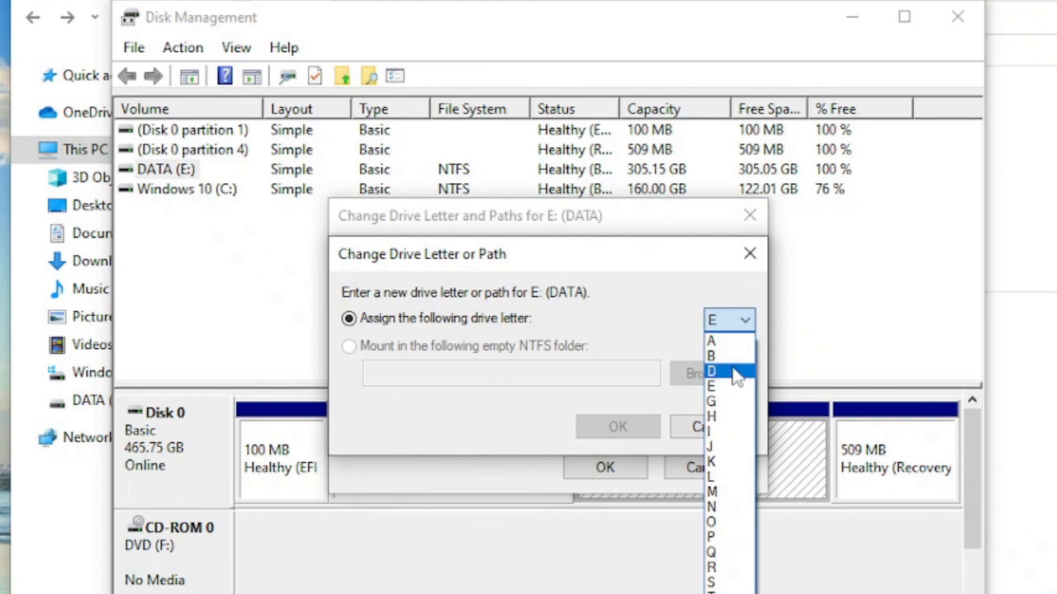
pyautogui.click(733, 371)
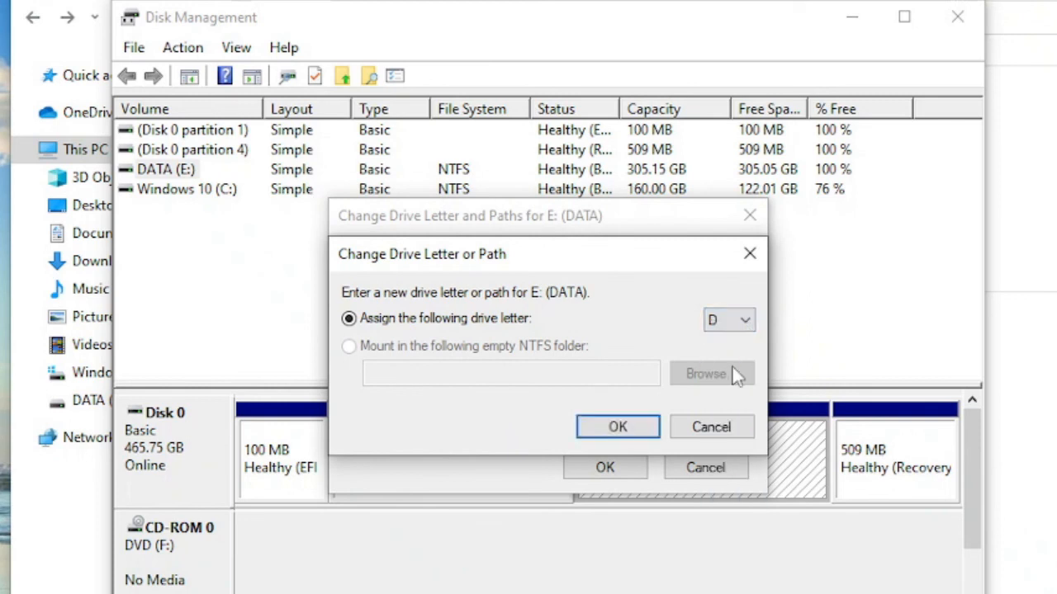
pyautogui.click(608, 431)
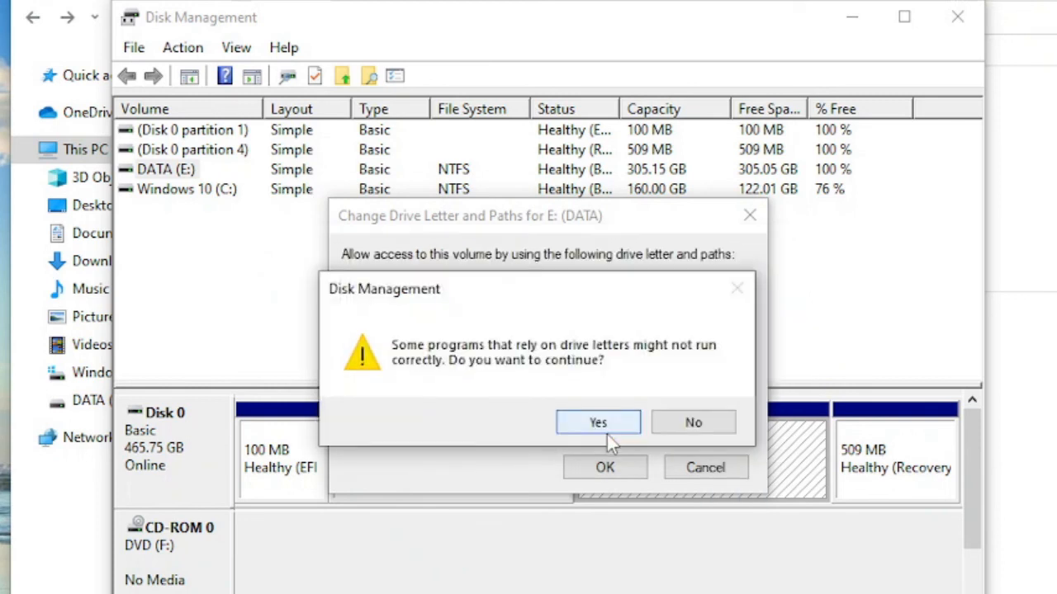
pyautogui.click(606, 427)
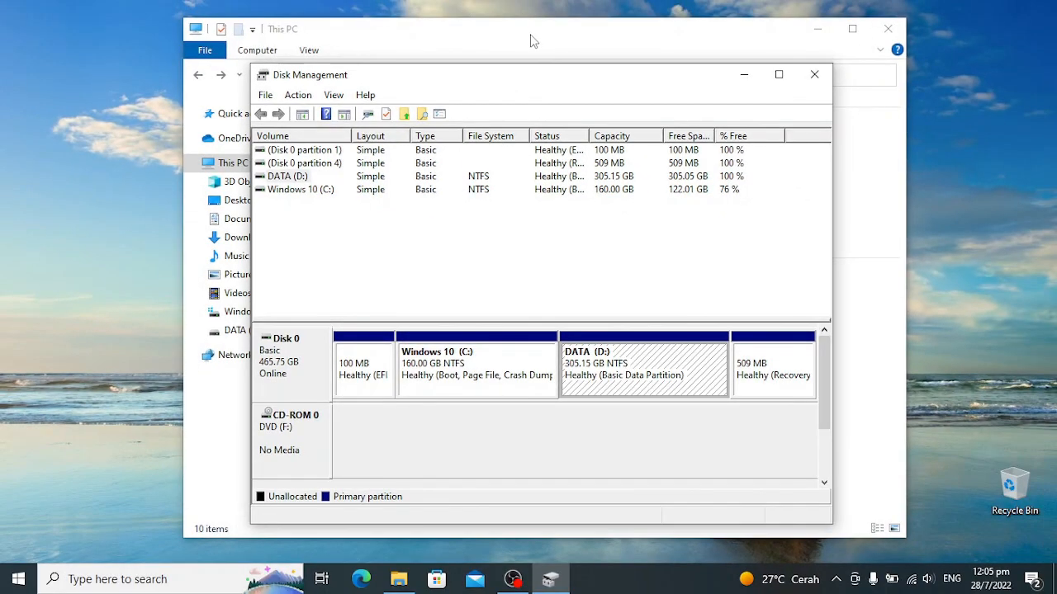
# Step: Switch to File Explorer and check the Windows 10 (C:) and DATA (D:) drives under This PC
pyautogui.click(532, 42)
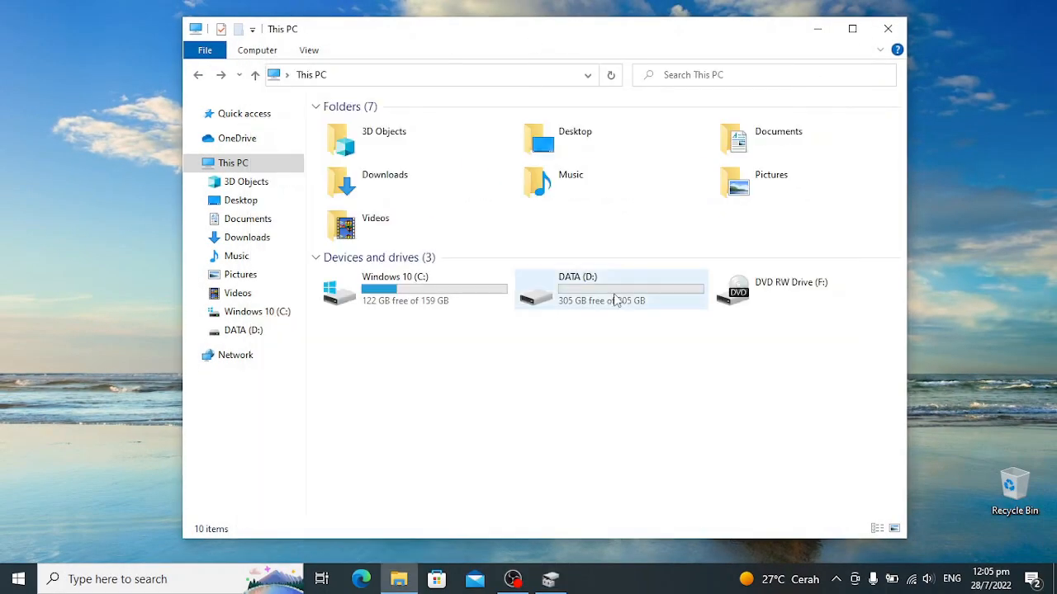
pyautogui.click(388, 293)
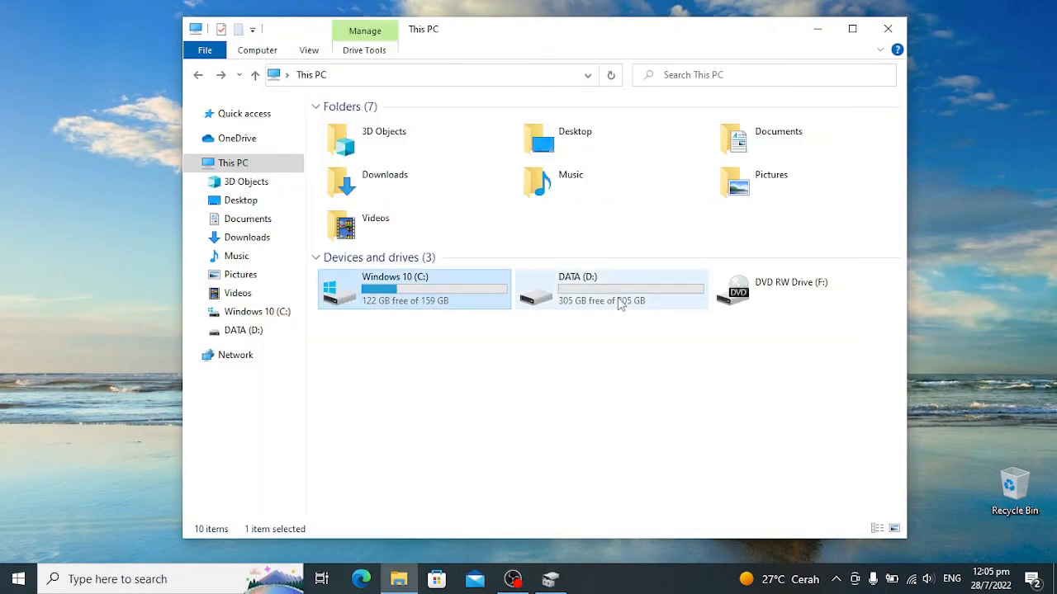